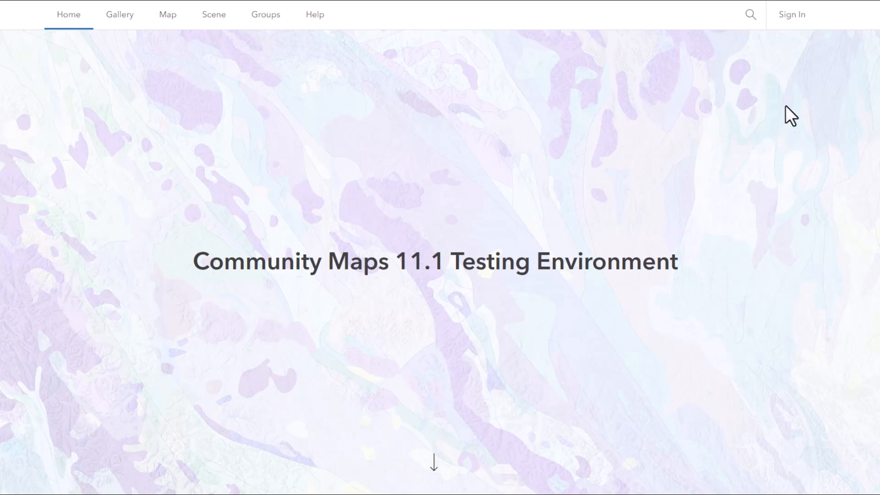
- Sign in to the ArcGIS Enterprise portal with the account username and password
left_click(792, 16)
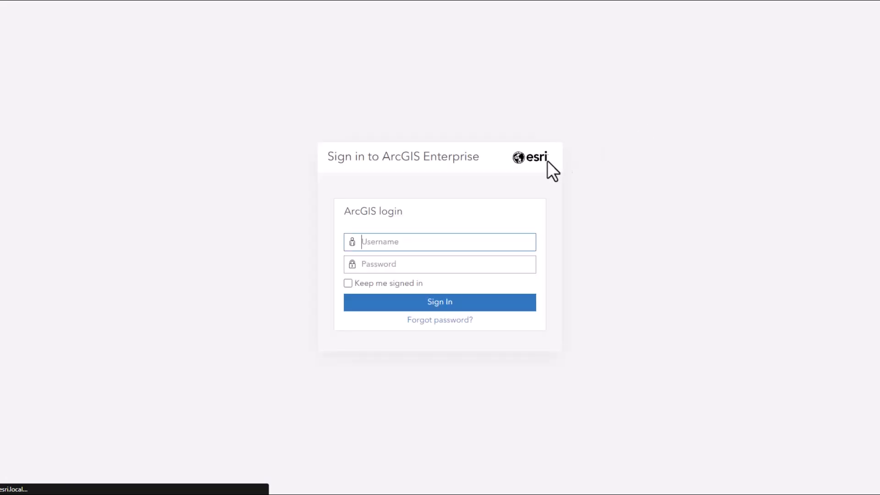
key("Tab")
type("•••••••••")
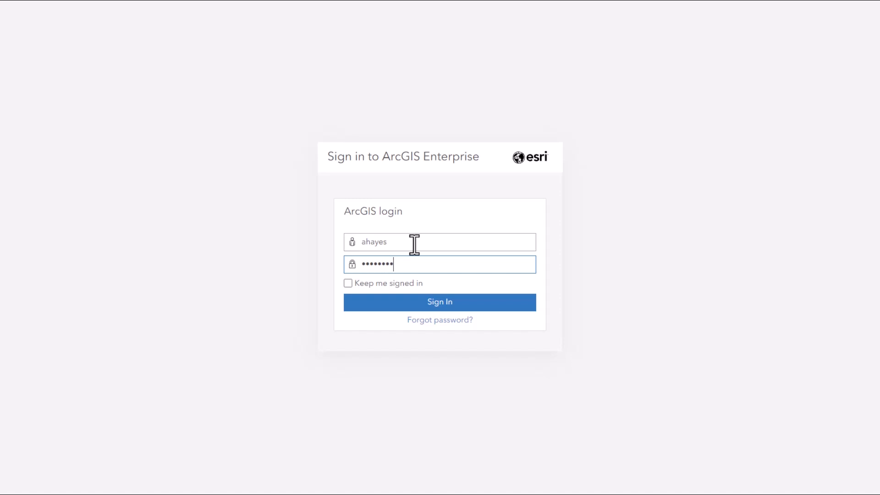
key("Return")
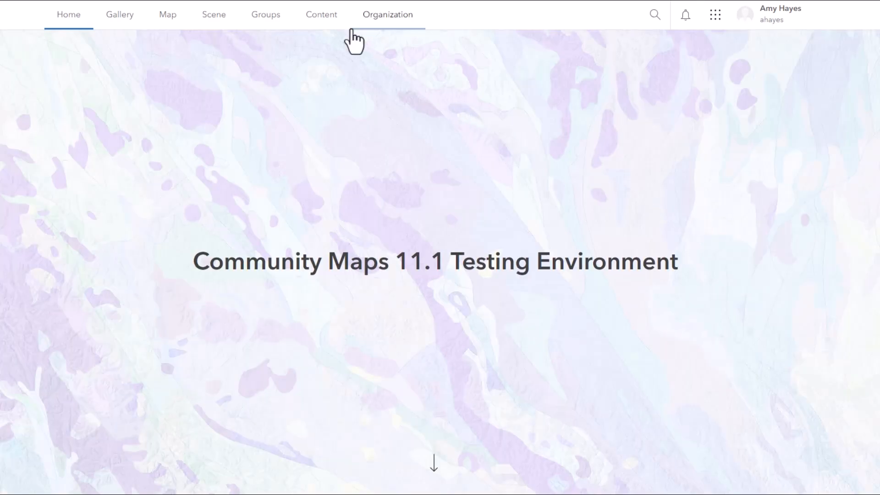
- In My Content, start a new URL item and set its type to ArcGIS Server web service
left_click(324, 20)
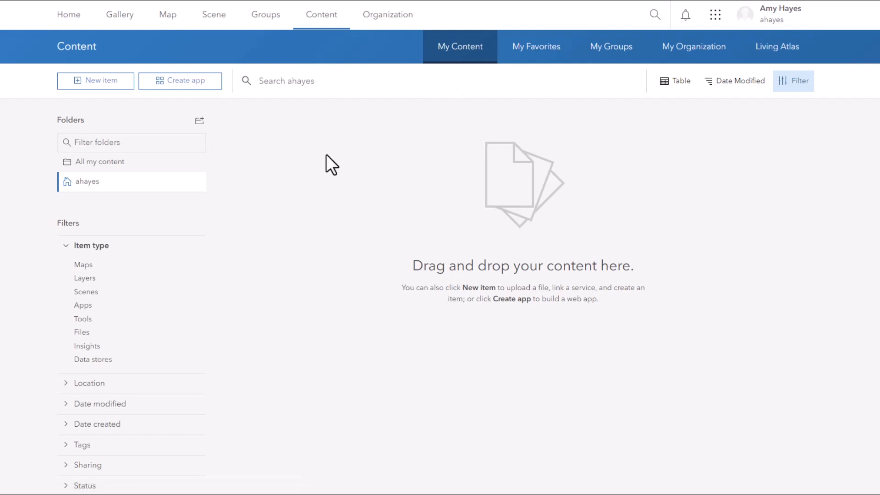
left_click(97, 98)
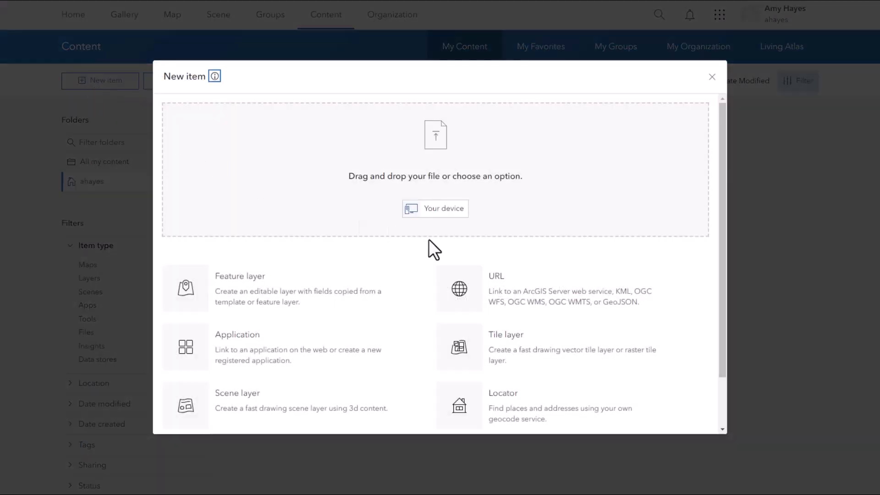
left_click(540, 285)
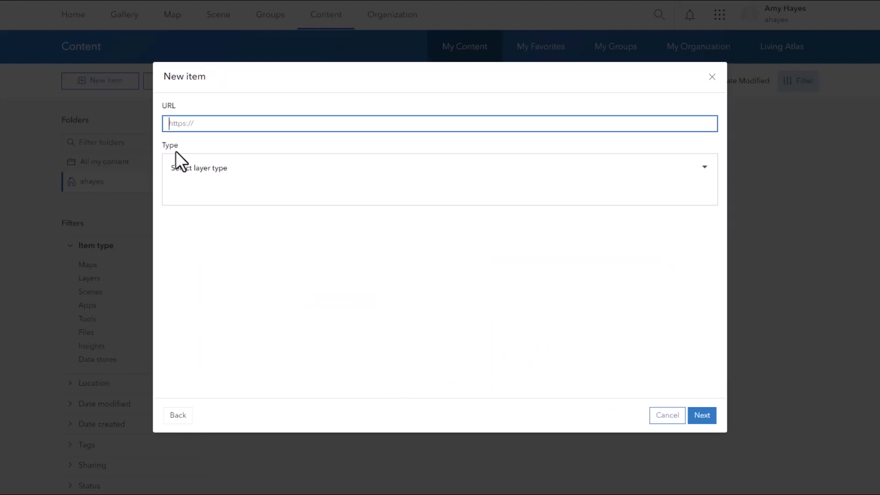
left_click(526, 198)
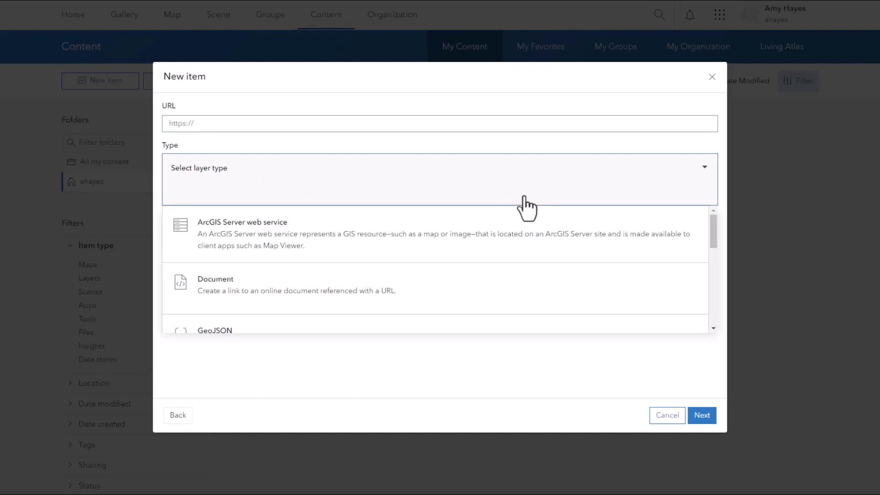
left_click(524, 256)
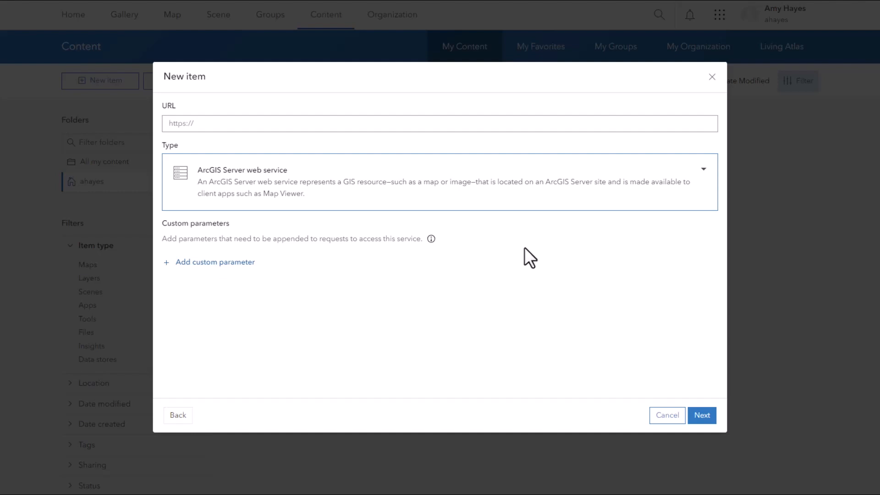
- Copy the Canada Topographic REST URL from the reference page and paste it into the item's URL field
left_click(226, 126)
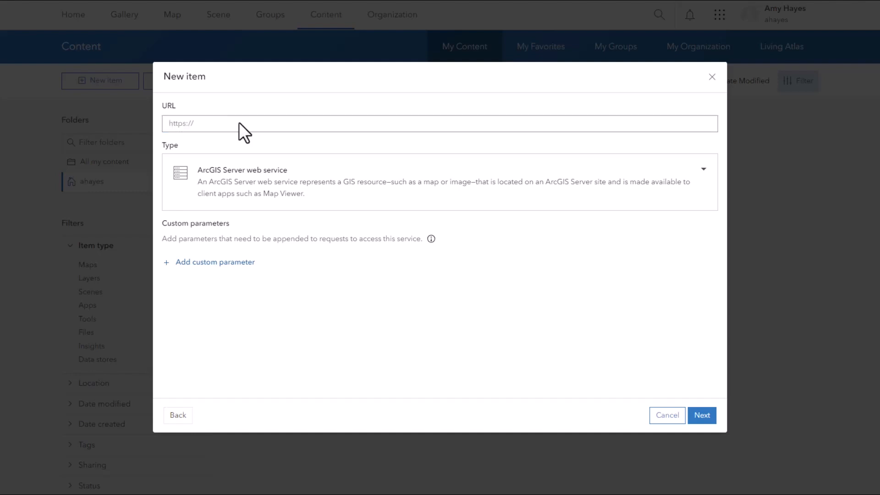
left_click(239, 123)
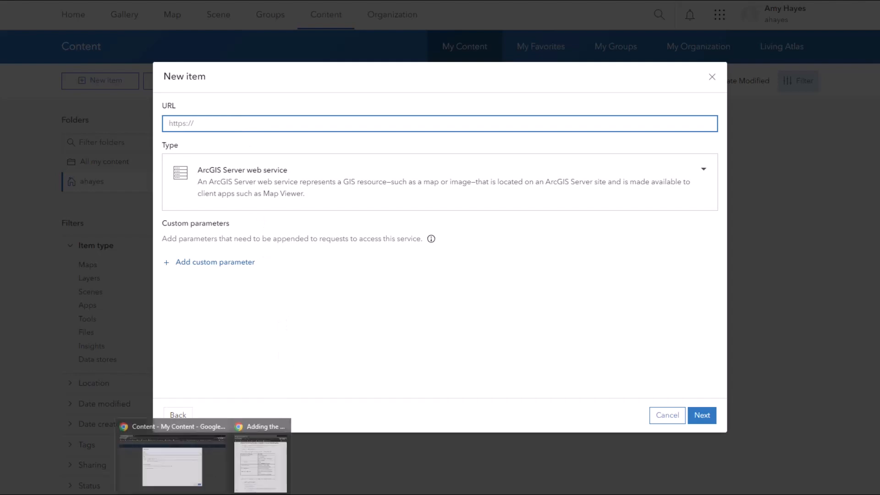
left_click(249, 477)
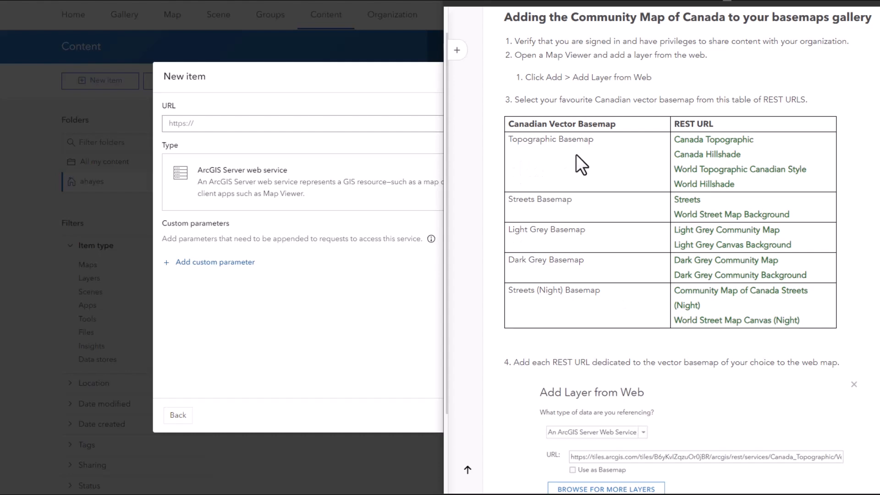
right_click(705, 140)
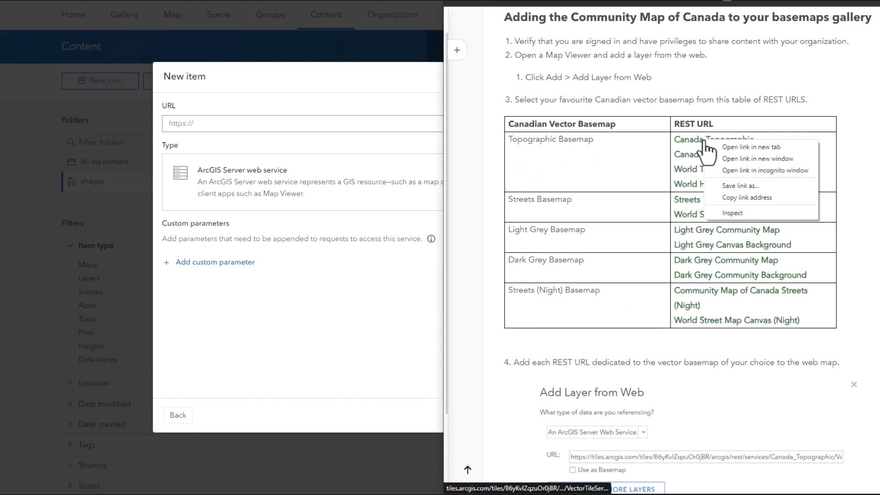
left_click(733, 197)
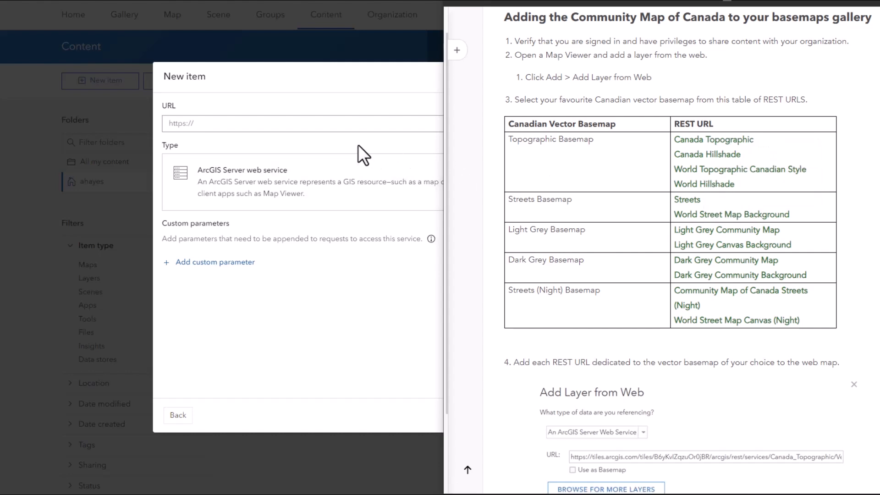
left_click(295, 122)
right_click(295, 123)
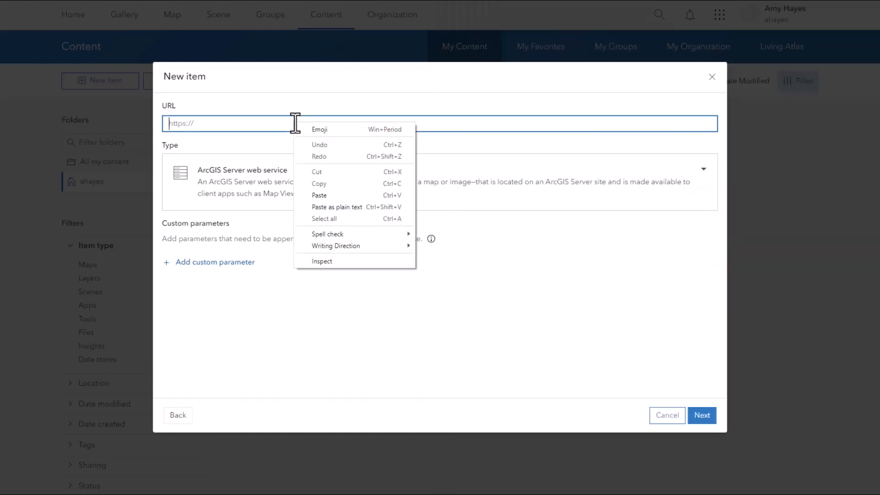
left_click(320, 196)
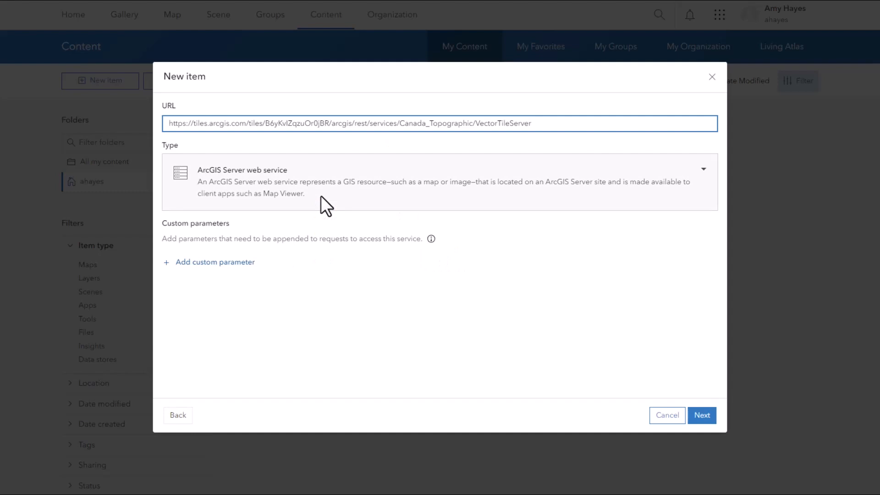
- Continue to the item details and add the tags Community Map of Canada and Topographic
left_click(714, 425)
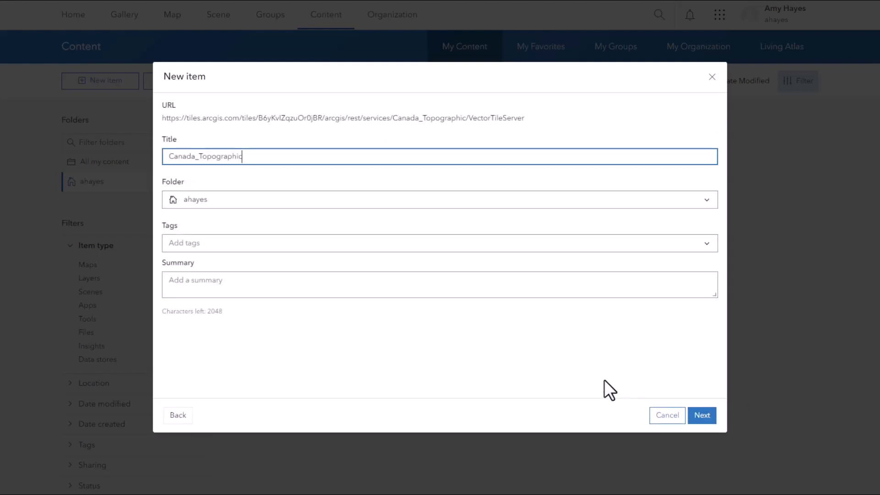
left_click(226, 242)
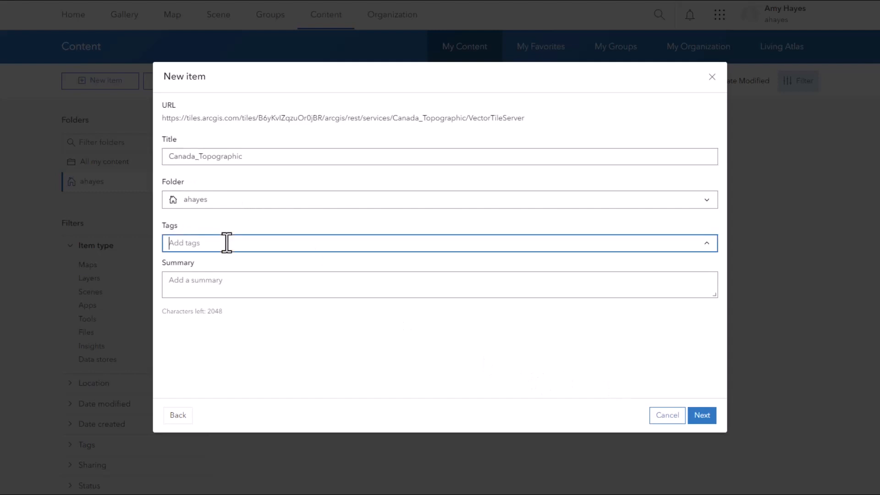
type("Community Map of Canada")
key("Return")
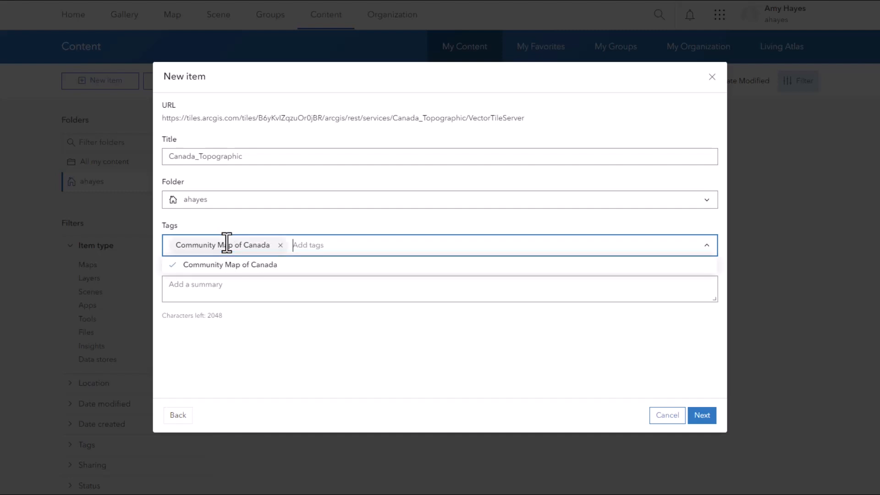
type("Topographic")
key("Return")
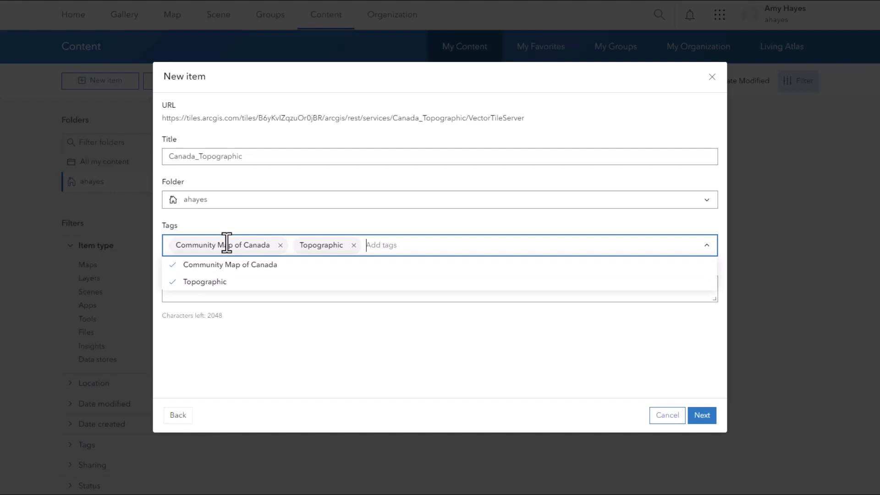
- Enter the summary Community Map of Canada - Canada Topographic and create the Canada_Topographic item
left_click(268, 306)
left_click(267, 289)
type("Community Map of Canada")
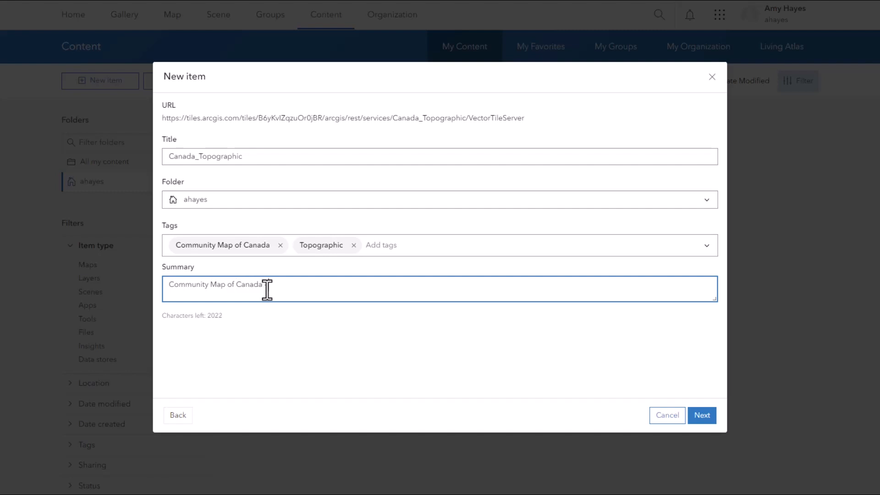
type(" - Canada Topographic")
left_click(464, 331)
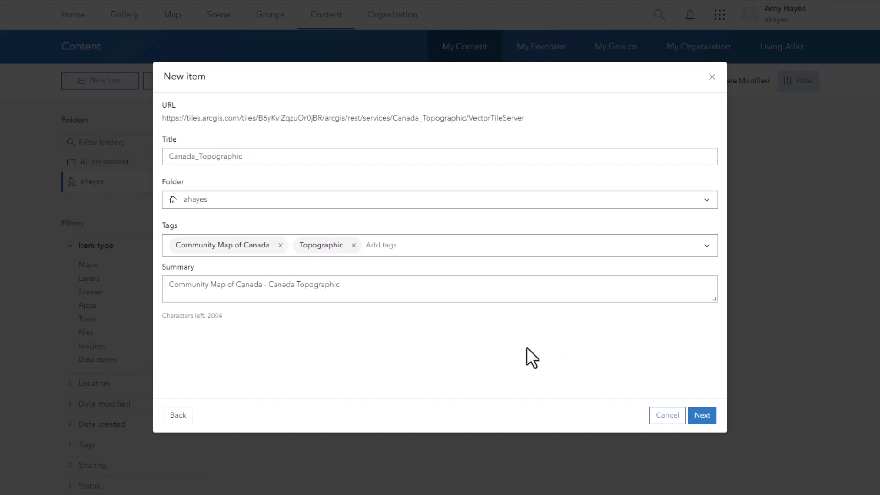
left_click(703, 416)
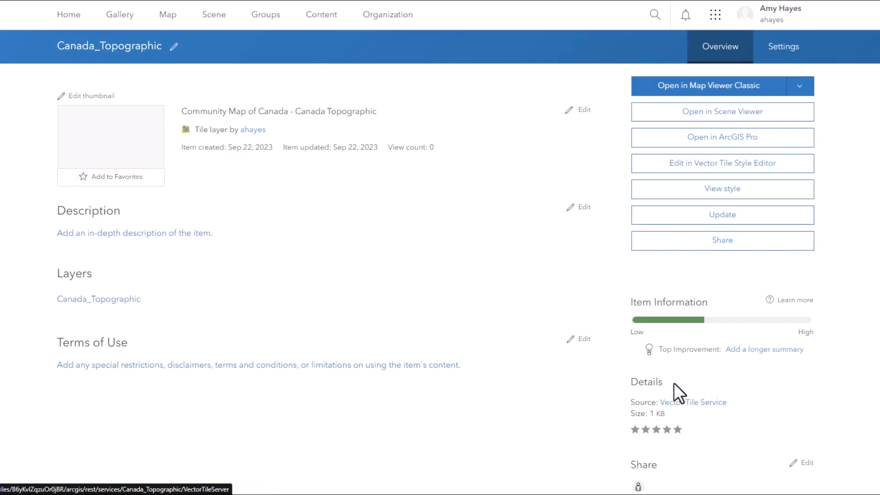
- Start another URL item in My Content and paste the Canada Hillshade REST URL from the reference page
left_click(319, 25)
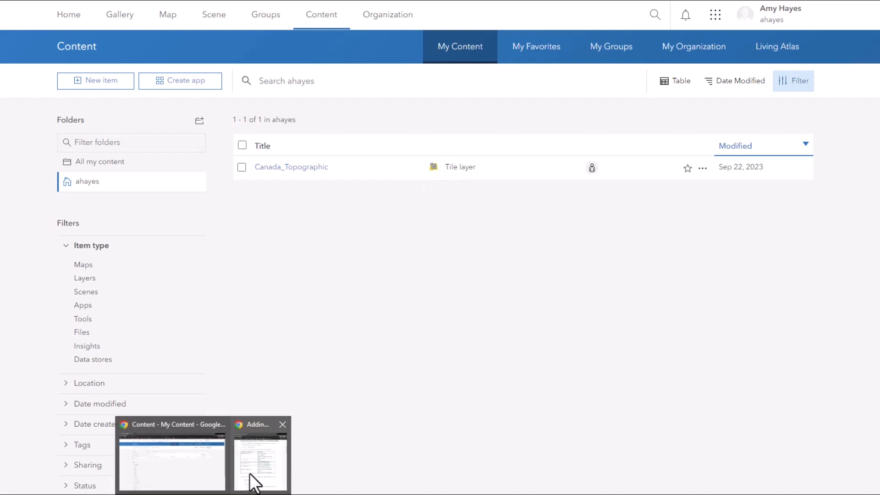
left_click(250, 471)
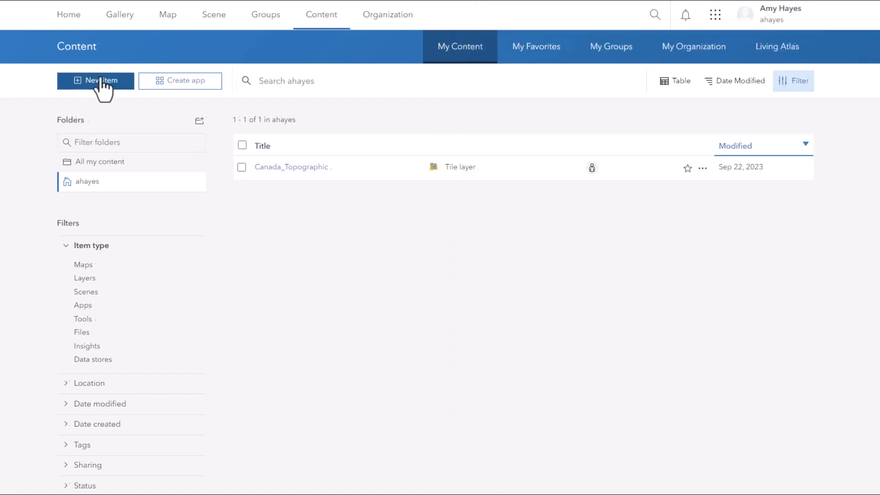
left_click(104, 88)
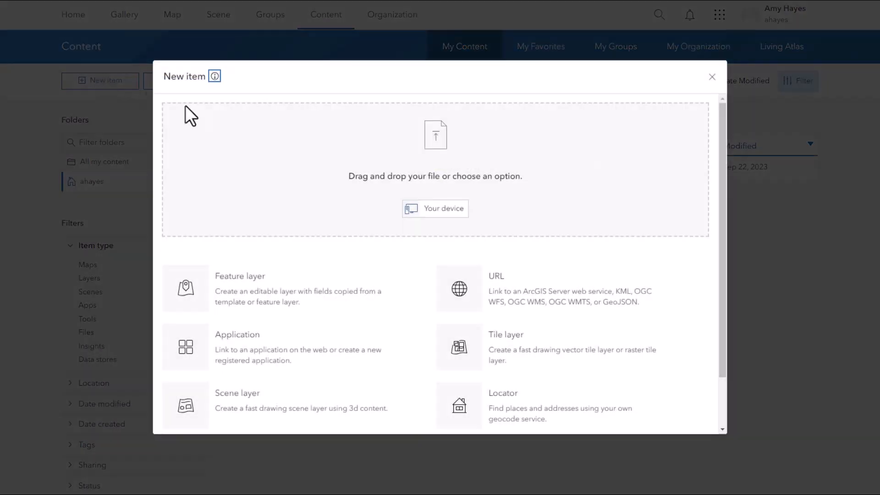
left_click(545, 280)
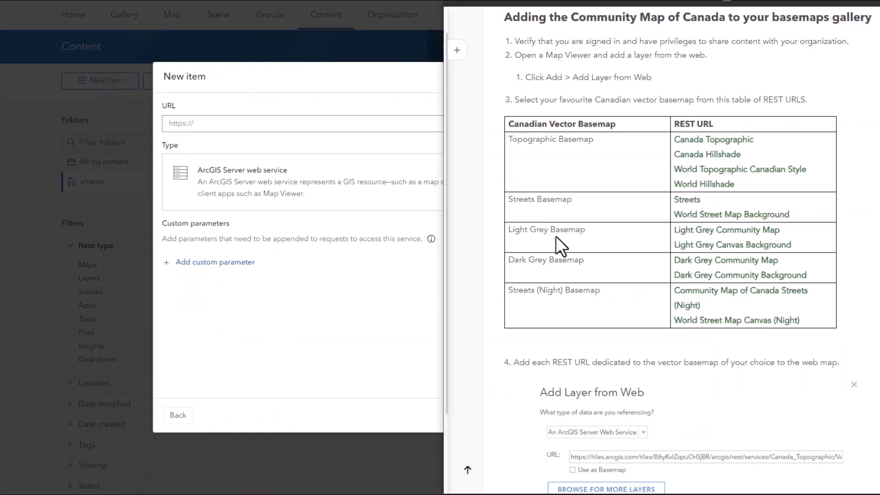
right_click(690, 154)
left_click(724, 212)
left_click(206, 122)
key("ctrl+v")
left_click(696, 415)
- Tag the Canada_Hillshade item Community Map of Canada and Topographic, give it the summary CMC - Canada Hillshade, and create it
left_click(334, 246)
left_click(236, 261)
left_click(271, 285)
left_click(250, 292)
type("CMC - Canada Hillshade")
left_click(706, 417)
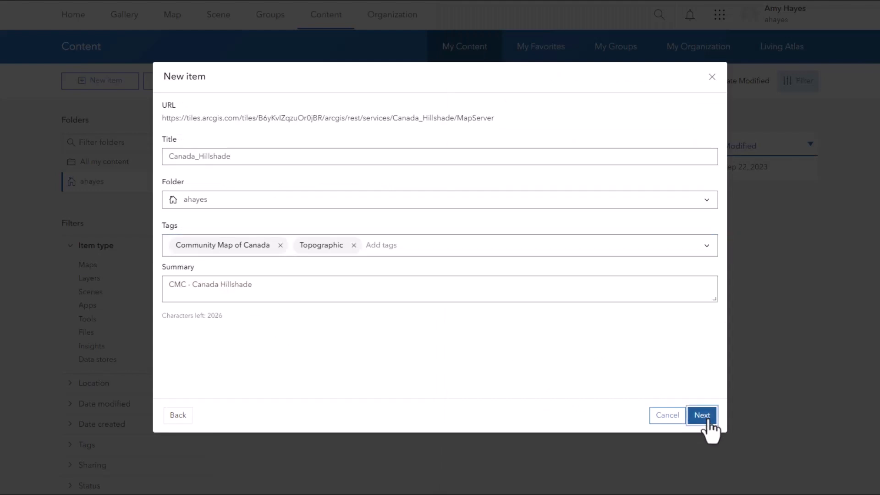
- Start a new ArcGIS Server web service URL item and paste the World Basemap v2 REST URL from the reference page
left_click(318, 18)
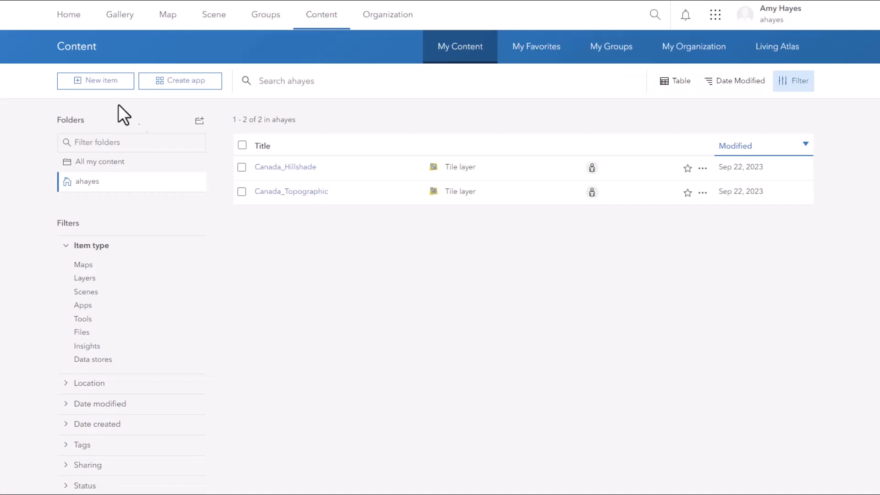
left_click(95, 80)
left_click(521, 289)
left_click(269, 171)
left_click(266, 231)
left_click(254, 124)
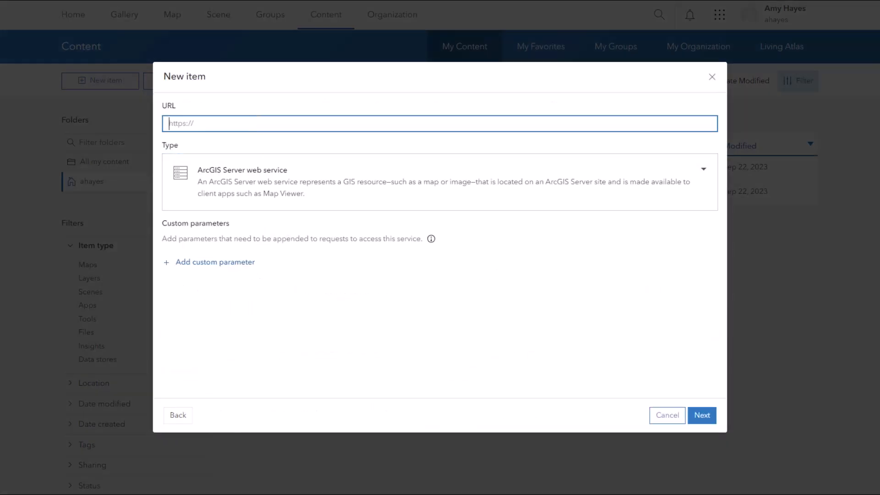
right_click(643, 170)
left_click(697, 232)
key("ctrl+v")
left_click(706, 415)
- Tag the World_Basemap_v2 item and give it the summary CMC - World Basemap V2 before creating it
left_click(242, 243)
left_click(238, 260)
left_click(205, 278)
left_click(241, 284)
type("CMC - World Basemap V2")
left_click(701, 414)
- Start another URL item and paste the World Hillshade REST URL copied from the reference page
left_click(313, 22)
left_click(109, 83)
left_click(513, 303)
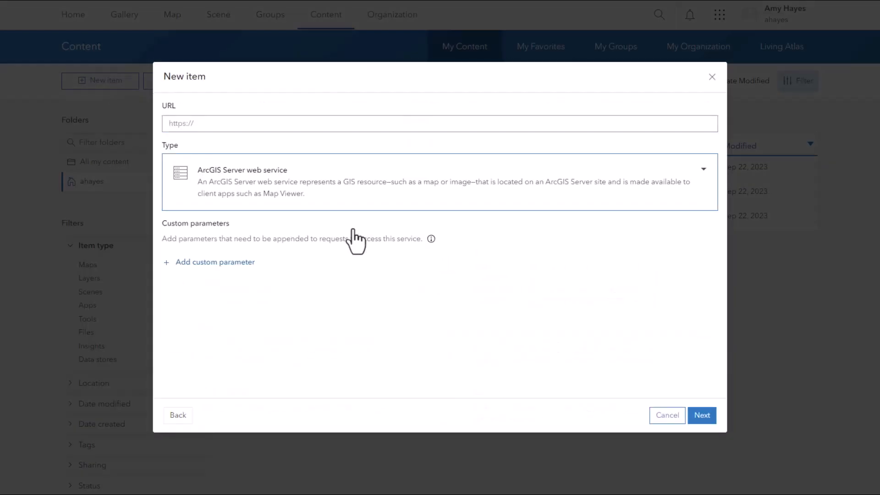
left_click(174, 463)
right_click(687, 186)
left_click(721, 243)
left_click(324, 127)
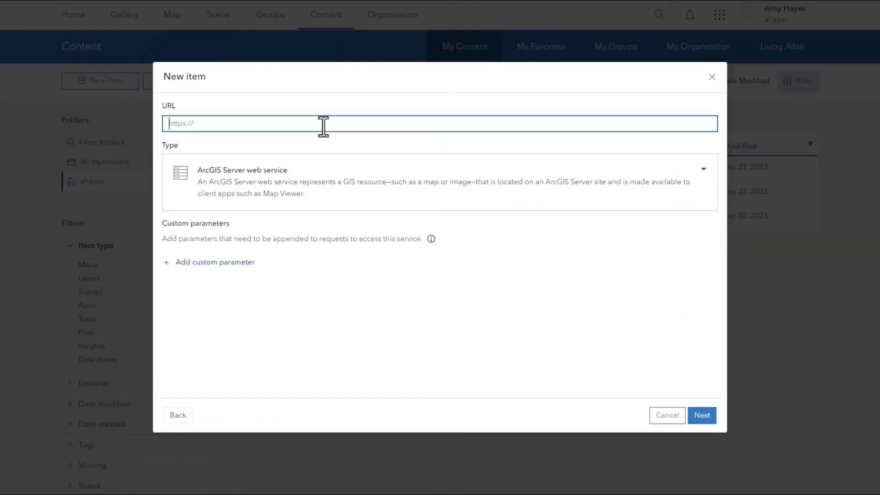
right_click(323, 127)
left_click(359, 194)
- Create the World Hillshade item and return to the content list
left_click(701, 415)
left_click(701, 416)
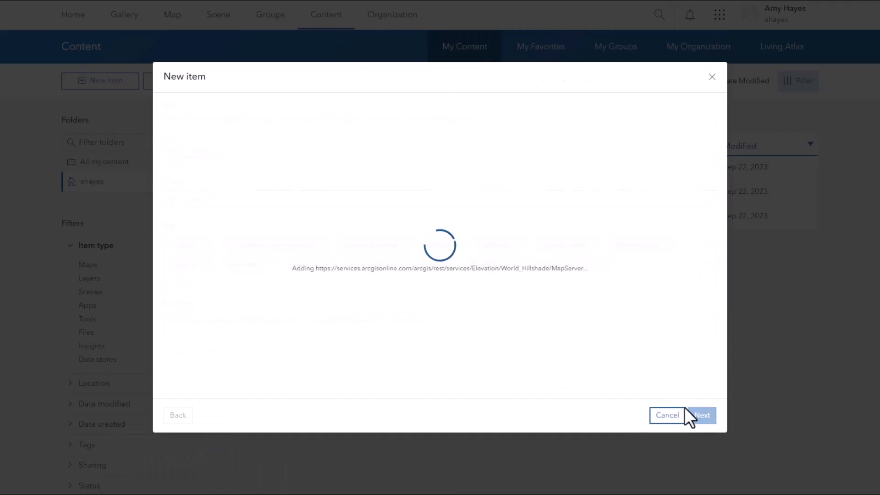
left_click(322, 16)
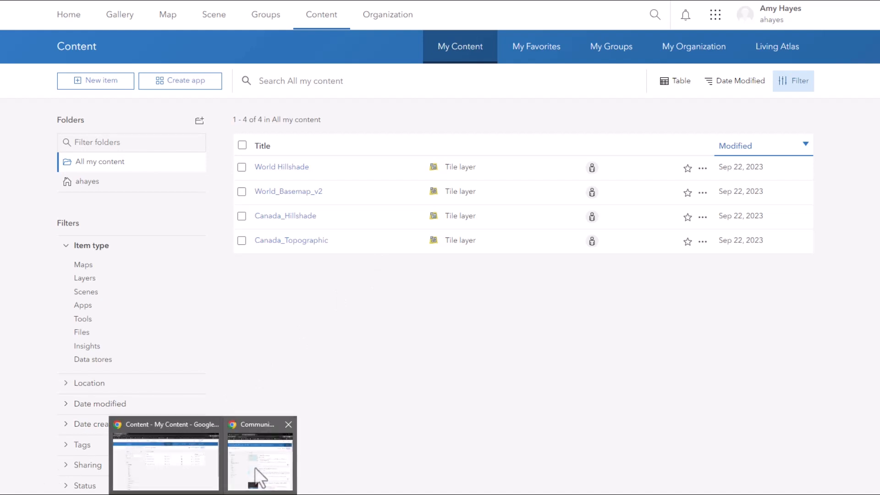
- Download the Canada Topographic JSON style file from the Community Map of Canada JSON Files group
left_click(255, 475)
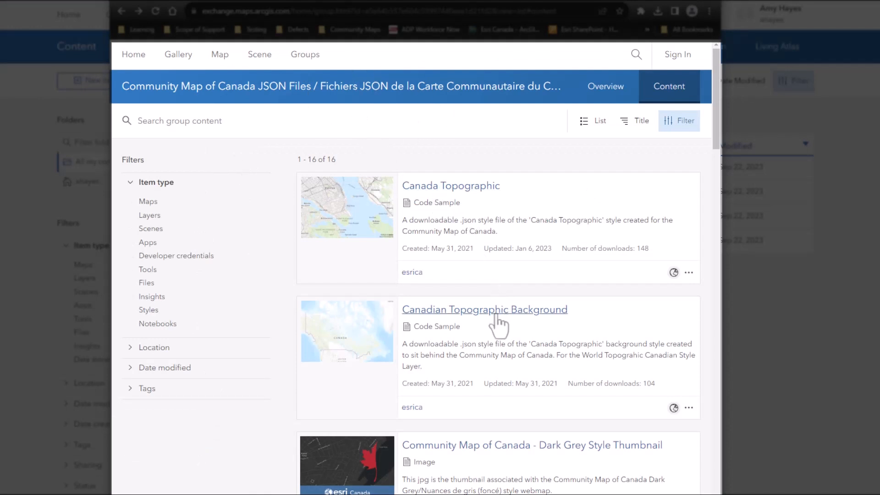
left_click(465, 187)
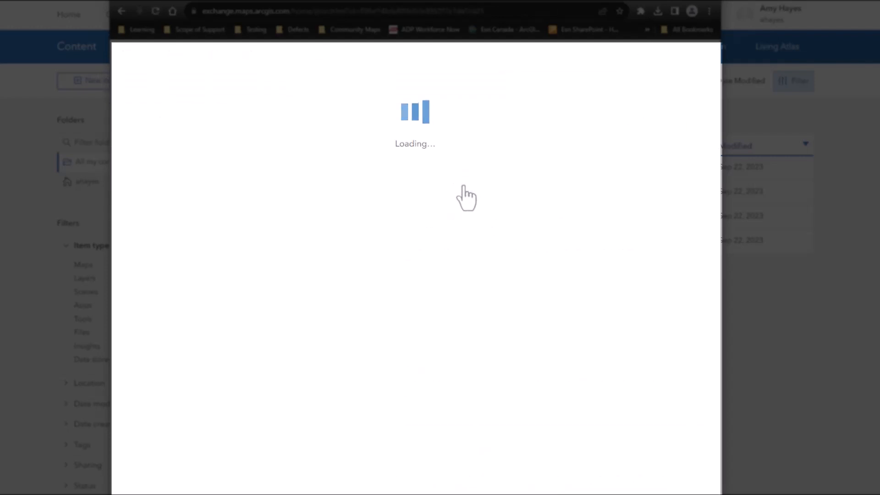
left_click(600, 129)
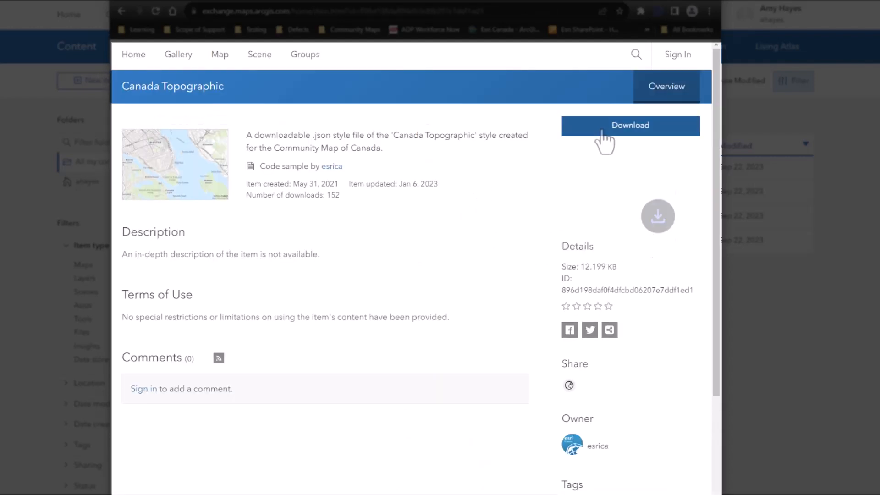
- Extract the downloaded Canada Topographic zip file in the Downloads folder
left_click(633, 35)
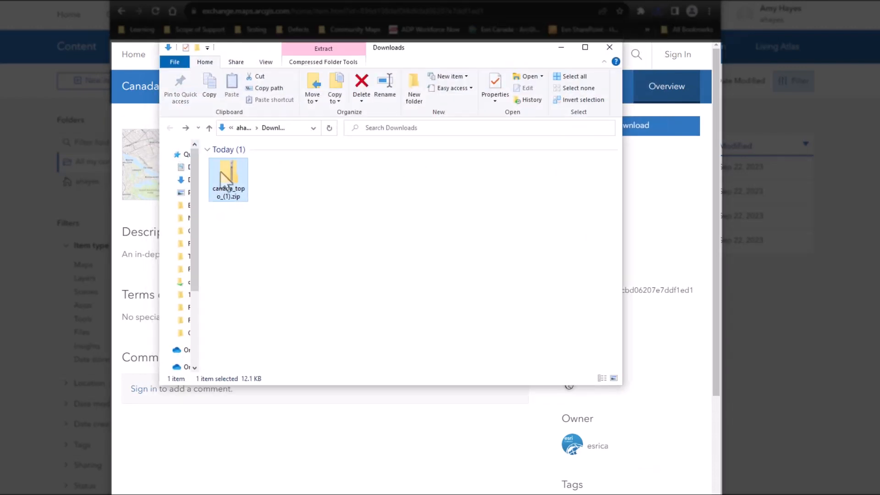
right_click(220, 172)
left_click(258, 230)
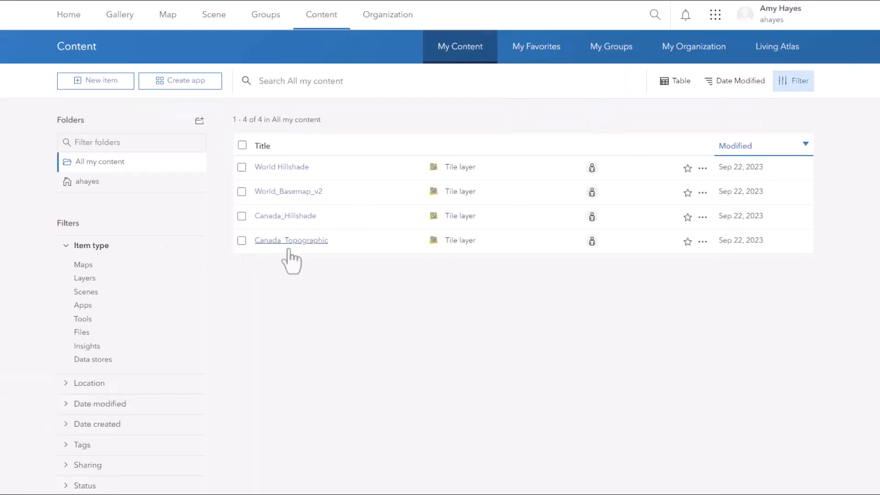
- Open the Canada_Topographic item in the Vector Tile Style Editor and save its style
left_click(298, 244)
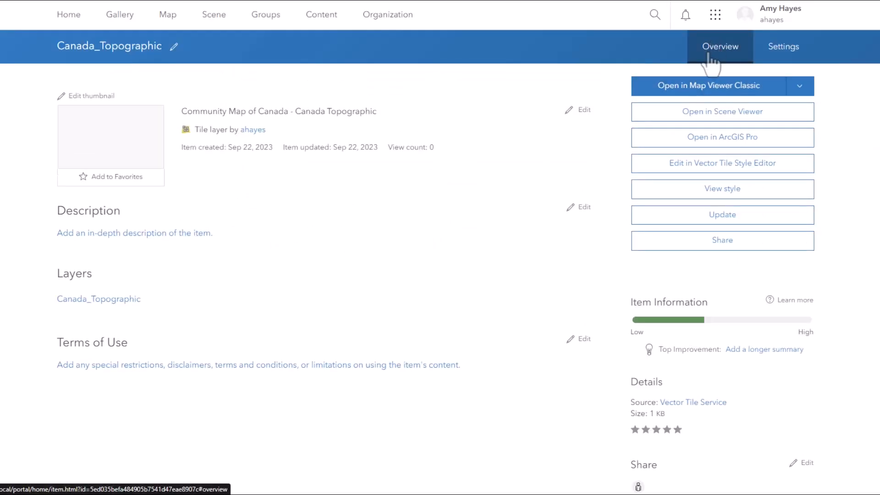
right_click(649, 169)
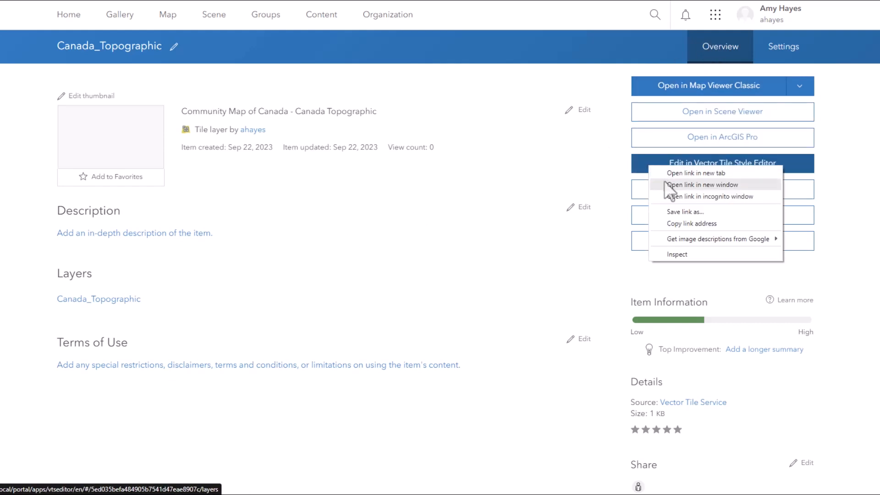
left_click(664, 182)
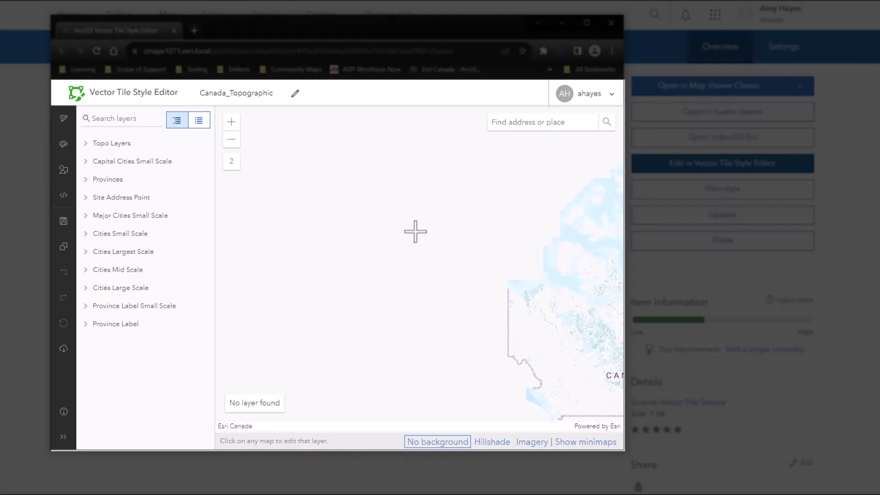
scroll(414, 232, "down", 1)
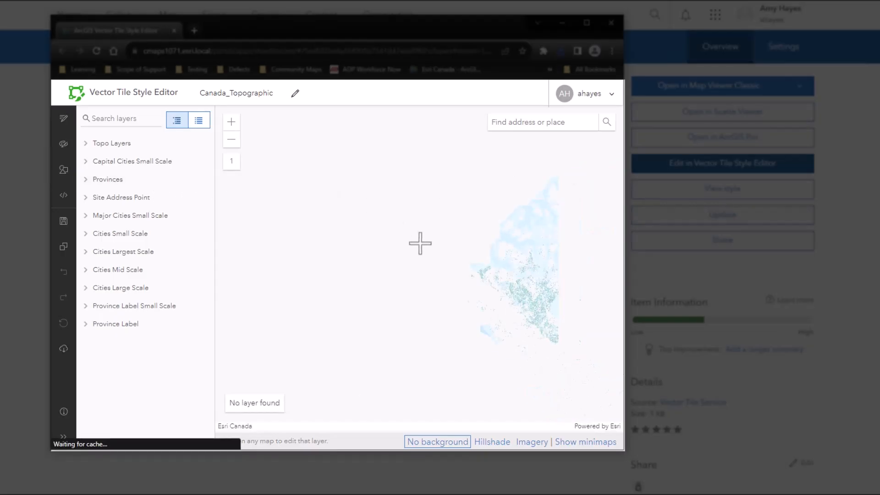
left_click(62, 221)
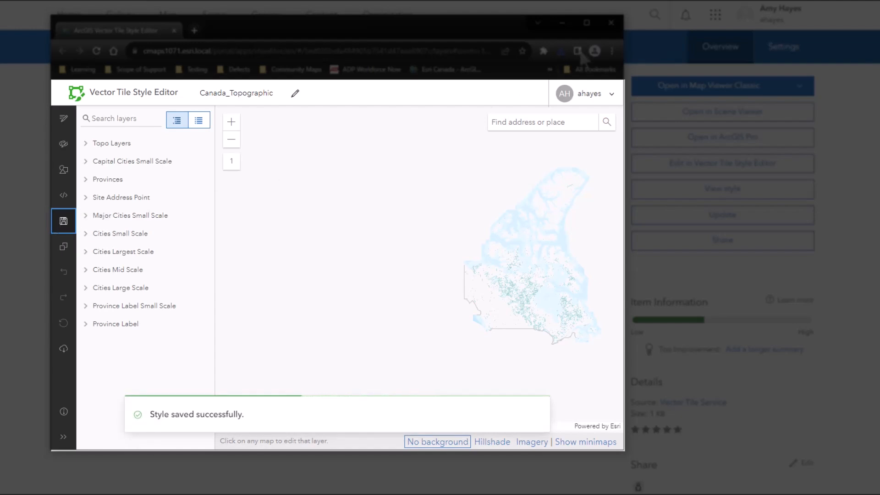
left_click(614, 27)
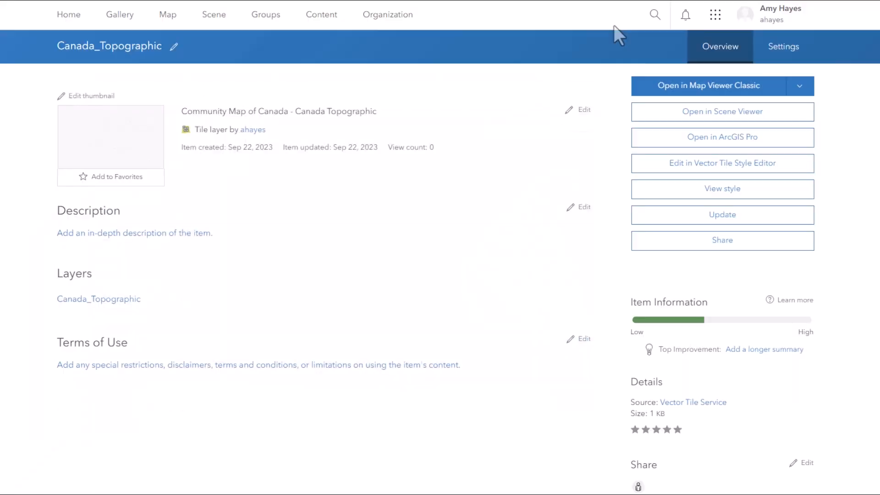
- Update the Canada_Topographic item's style file with Canada_Topographic.json from the extracted folder
left_click(676, 220)
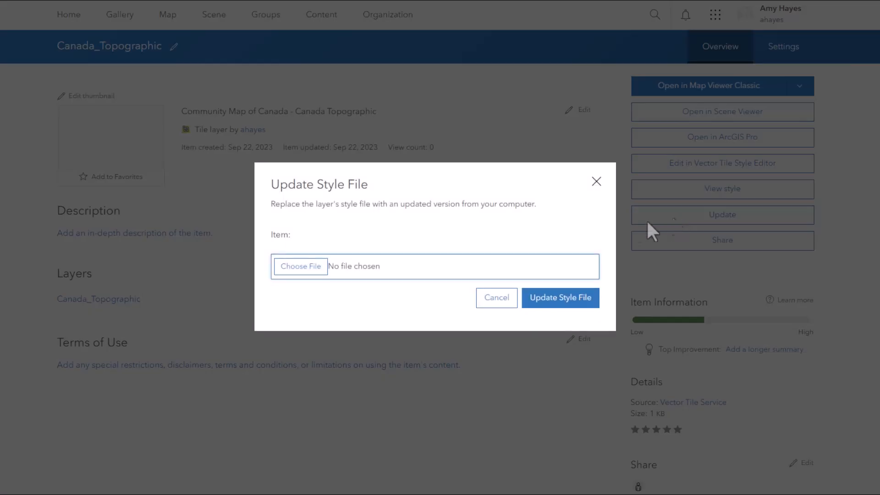
left_click(301, 271)
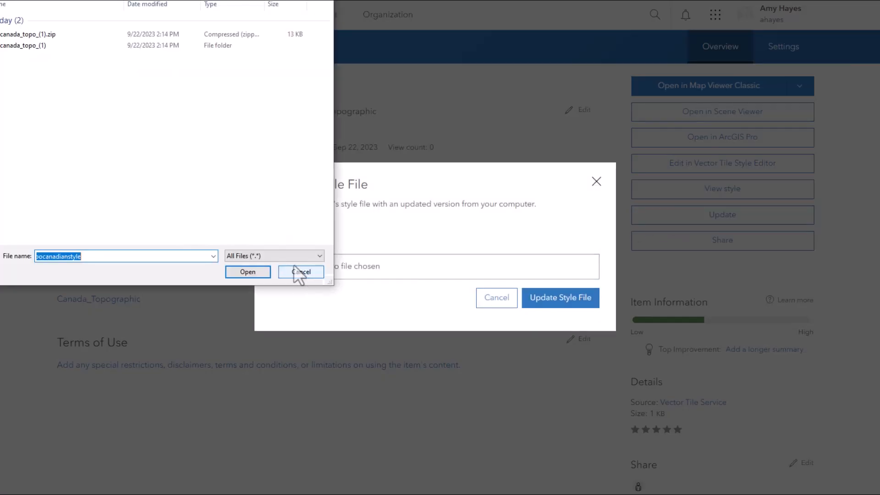
double_click(25, 49)
left_click(32, 22)
left_click(243, 274)
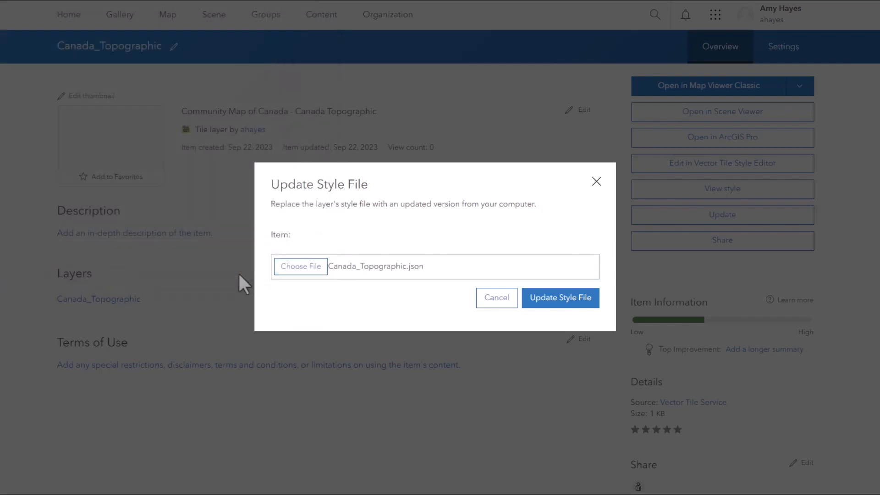
left_click(550, 301)
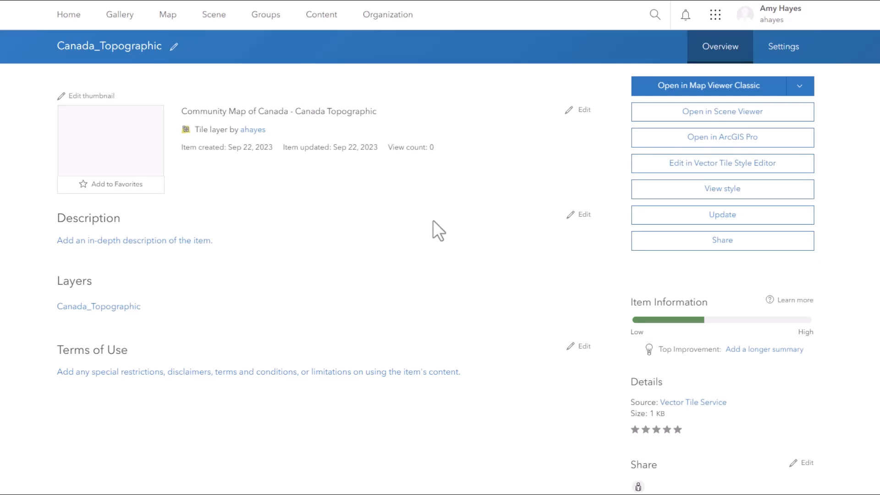
- Open the World_Basemap_v2 item, then download and extract the worldtopocanadianstyle style file
left_click(328, 17)
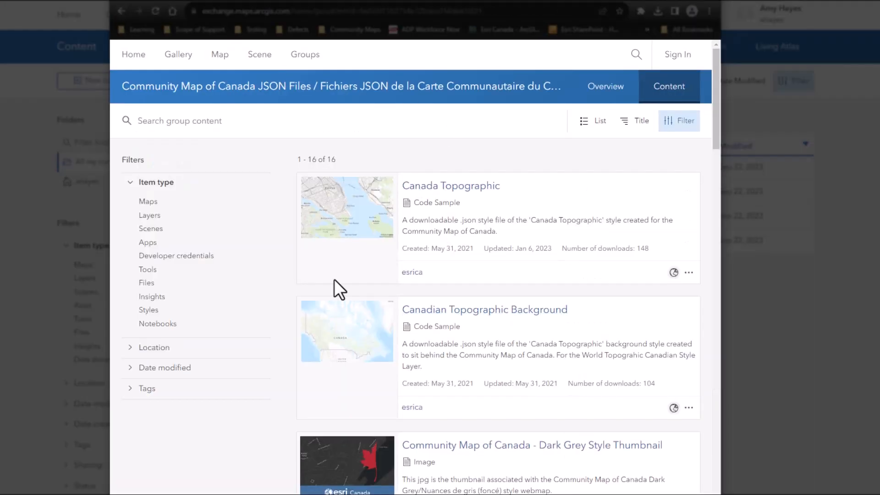
left_click(338, 293)
left_click(601, 133)
left_click(648, 49)
right_click(232, 180)
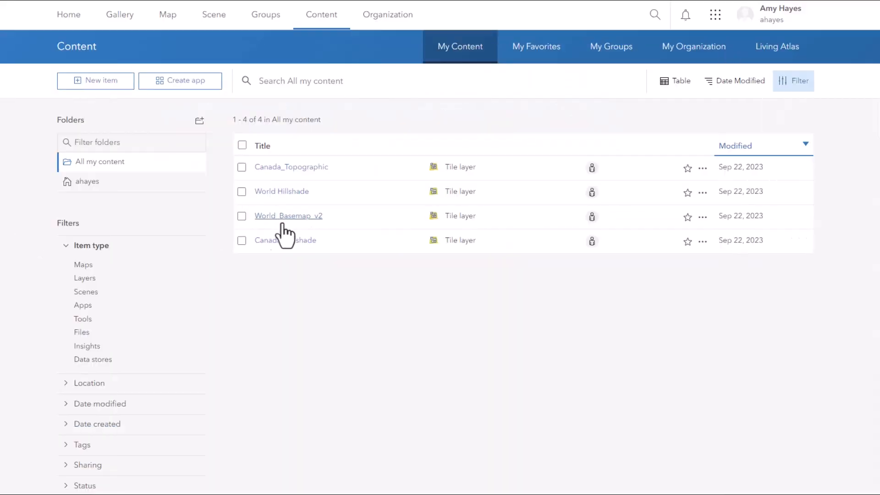
left_click(286, 220)
- Open World_Basemap_v2 in the Vector Tile Style Editor and save its style
right_click(656, 161)
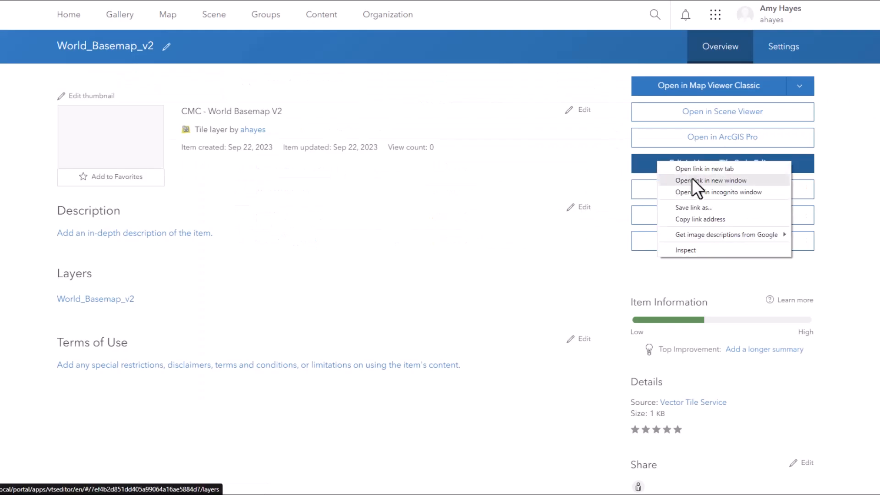
left_click(692, 179)
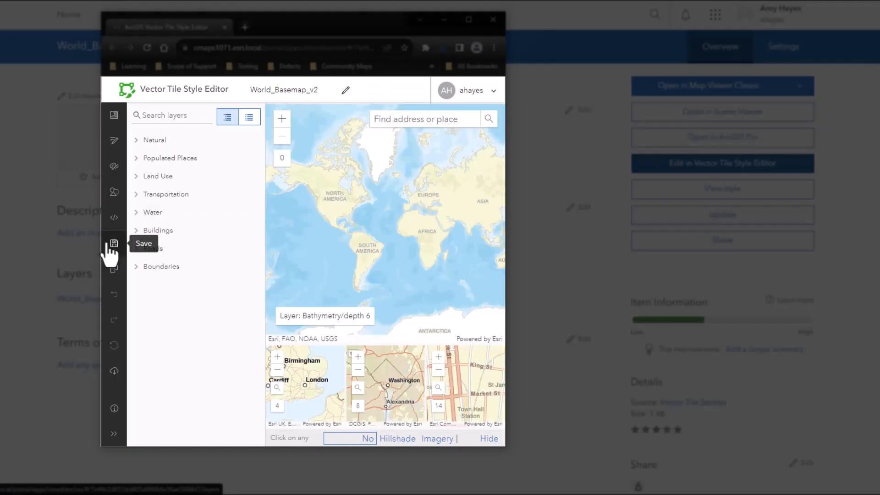
left_click(111, 244)
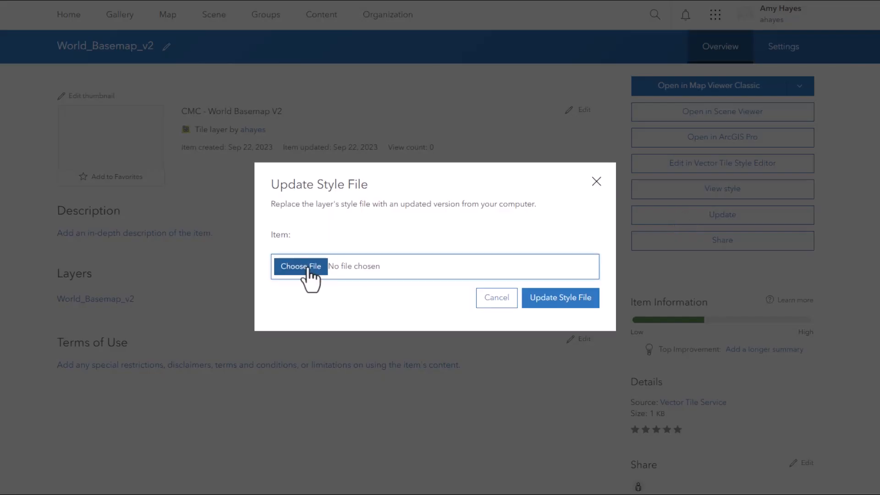
- Update the World_Basemap_v2 item's style file with worldtopocanadianstyle.json
left_click(302, 266)
double_click(227, 155)
left_click(219, 123)
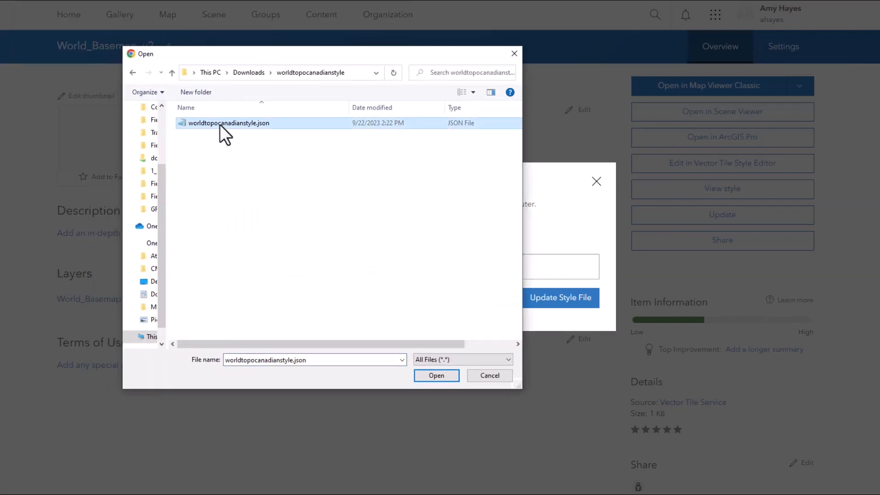
left_click(427, 375)
left_click(554, 302)
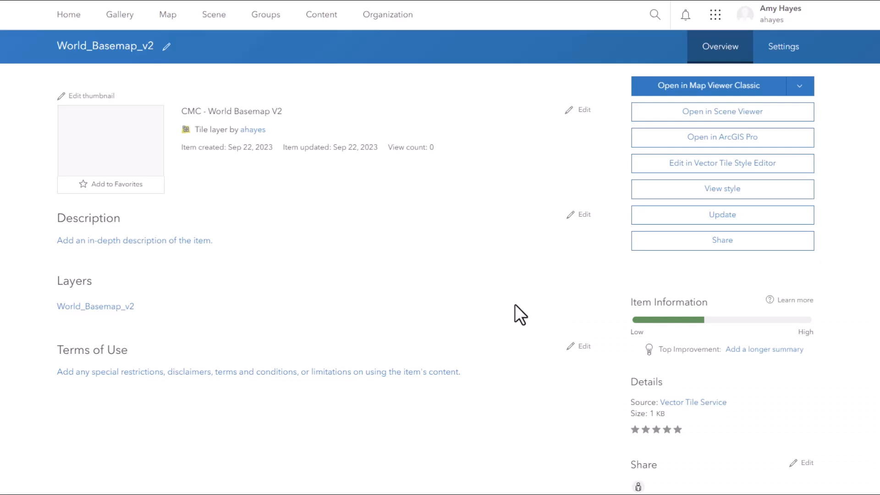
- Open a new map and rename its basemap to Canada Topographic Basemap
left_click(323, 21)
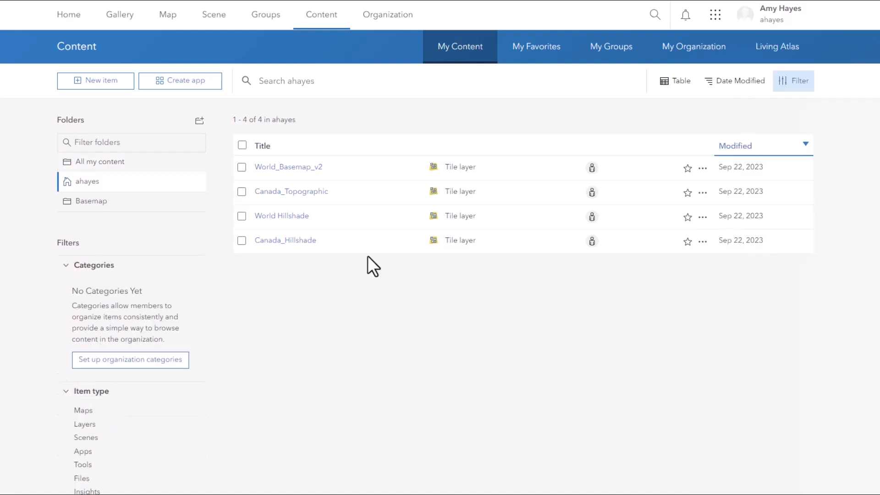
right_click(174, 26)
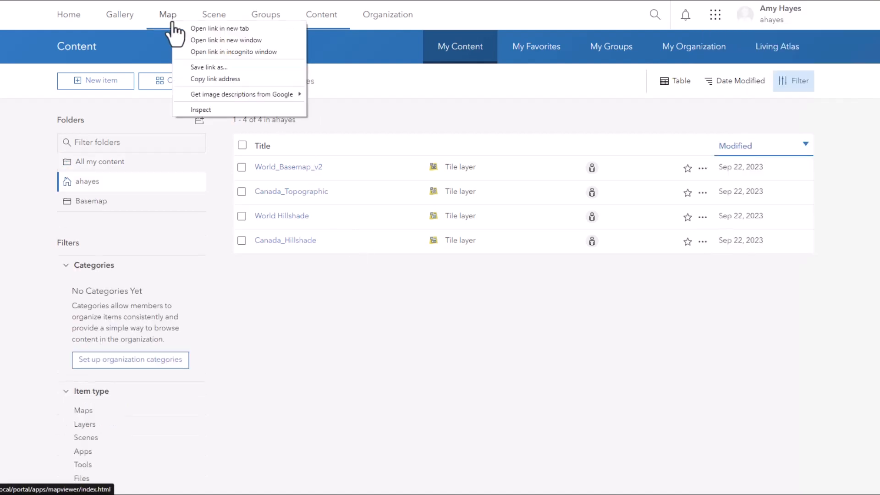
left_click(192, 24)
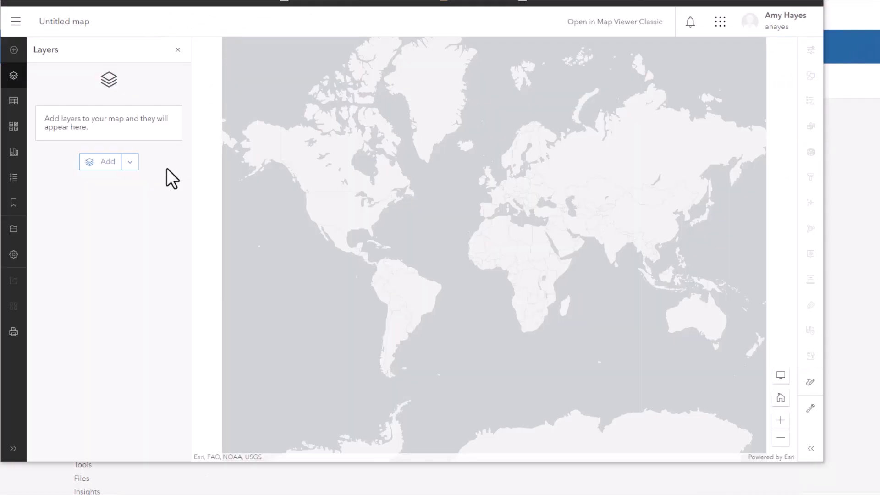
left_click(15, 132)
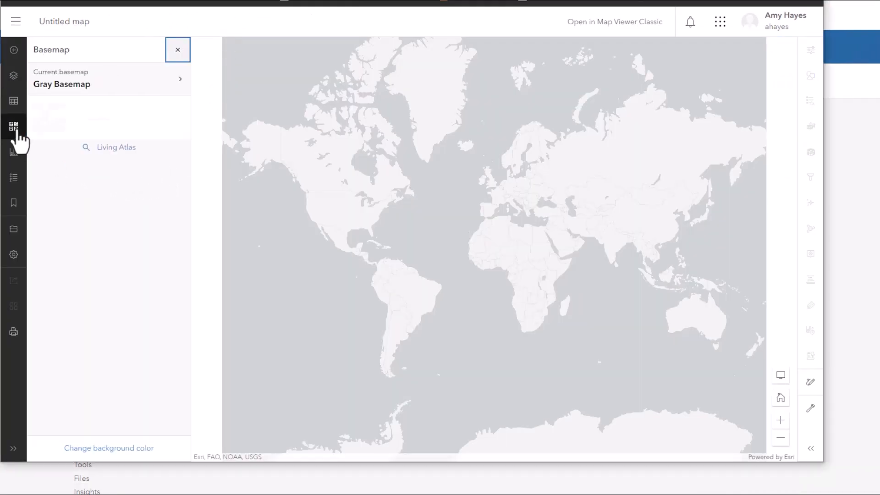
left_click(178, 90)
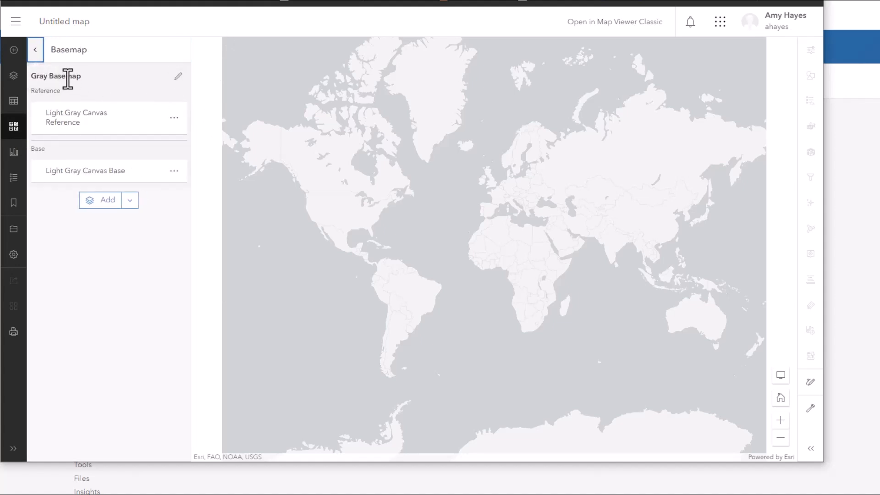
left_click(178, 77)
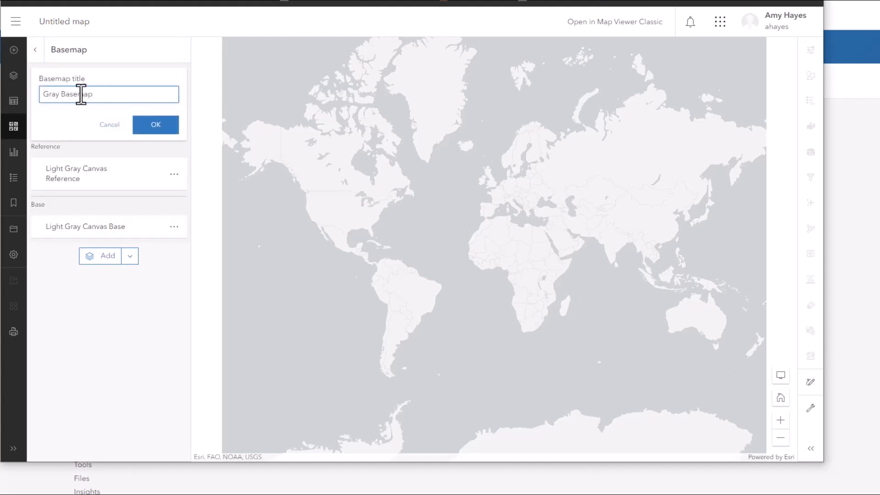
double_click(64, 95)
left_click(64, 95)
type("Canada Topograph")
left_click(157, 126)
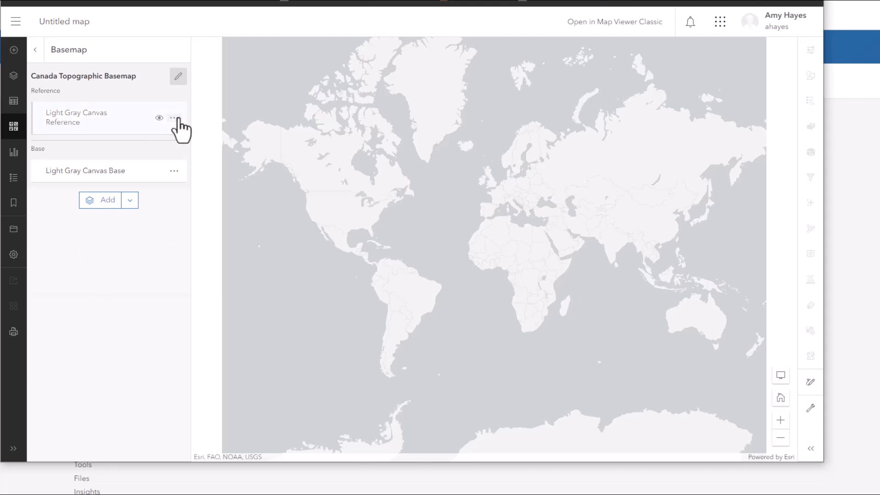
- Remove the Light Gray Canvas Reference layer from the basemap
left_click(175, 118)
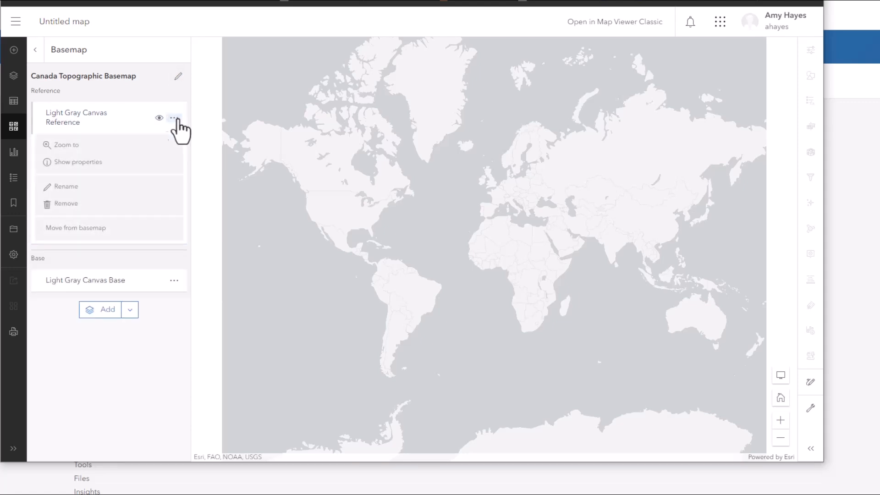
left_click(68, 203)
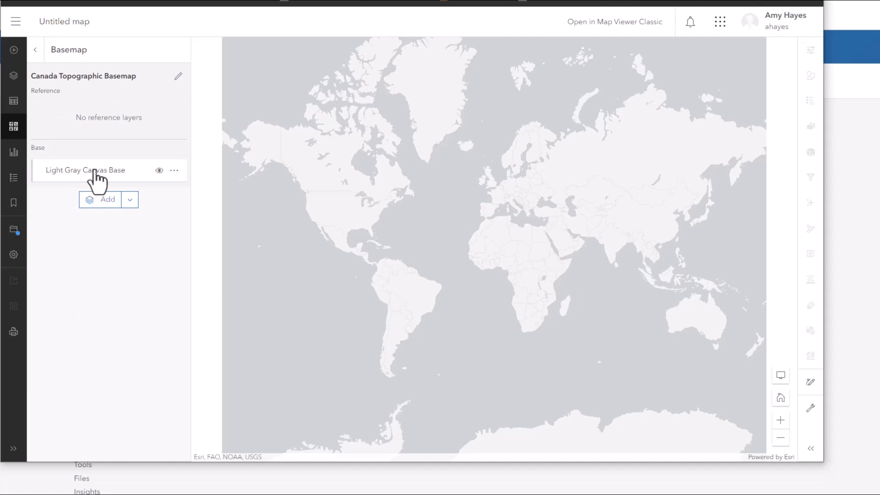
left_click(174, 171)
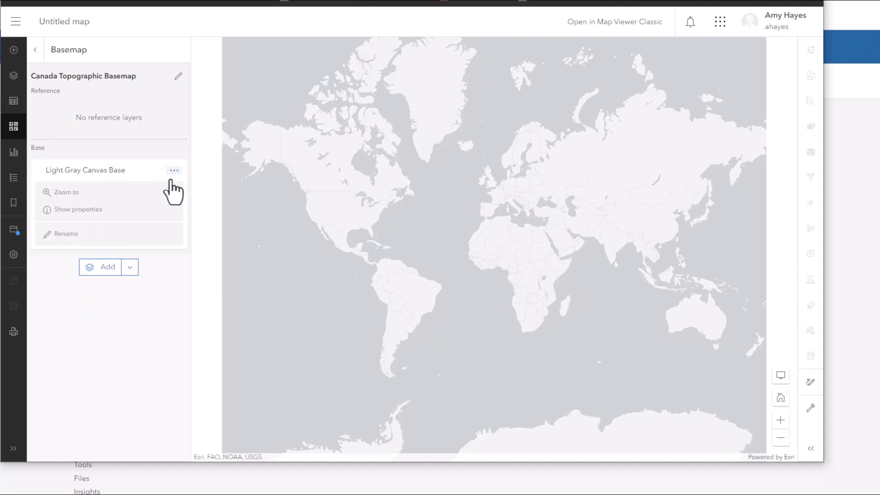
left_click(174, 172)
- Add World_Basemap_v2, Canada_Topographic, World Hillshade and Canada_Hillshade from My Content to the basemap
left_click(103, 201)
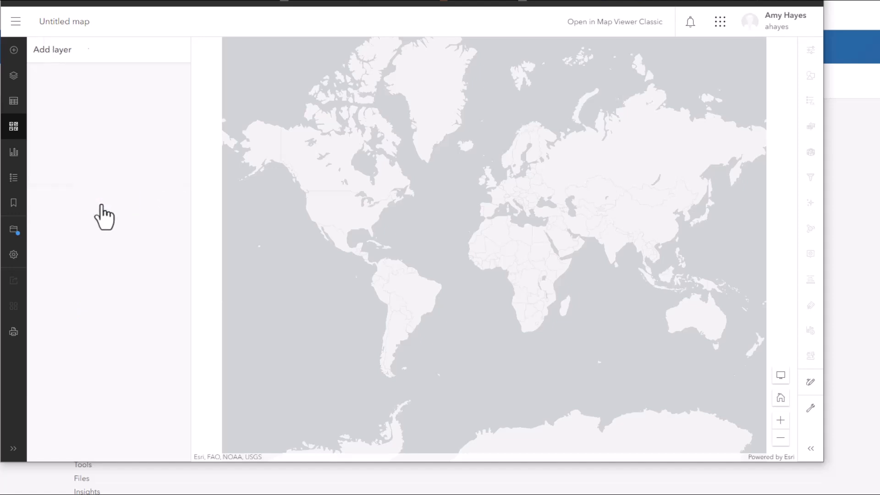
left_click(169, 228)
left_click(169, 325)
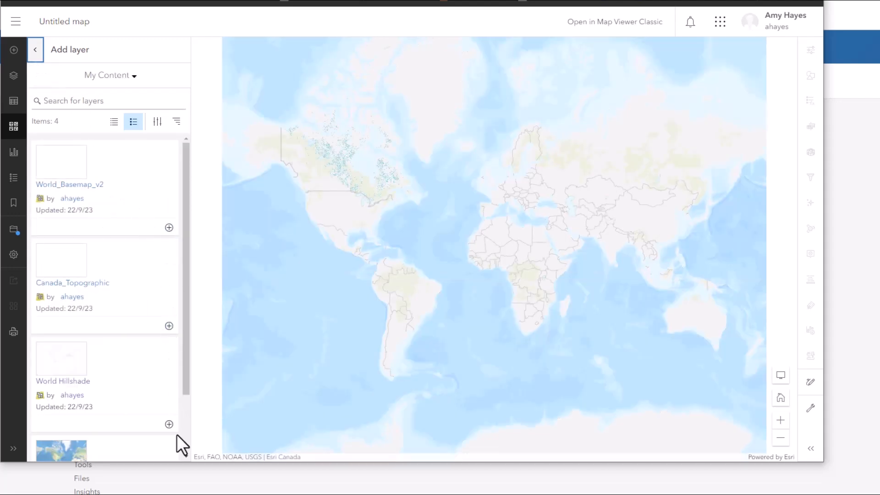
left_click(169, 424)
left_click_drag(185, 364, 185, 417)
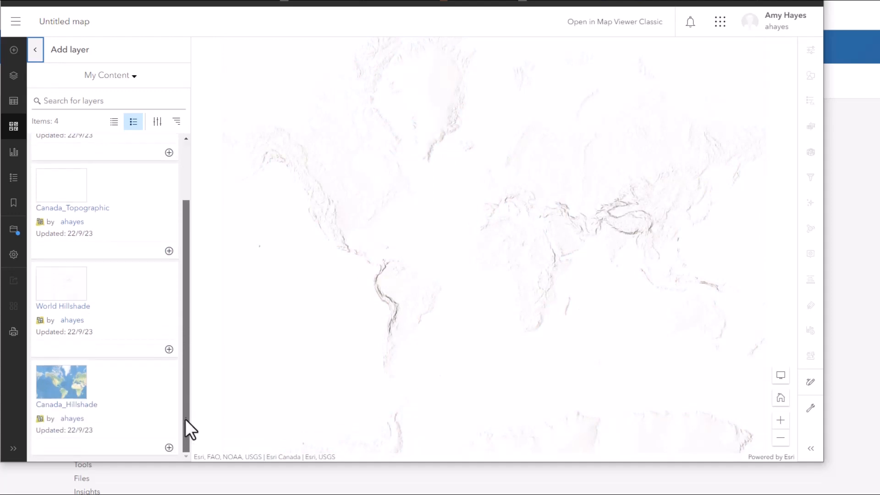
left_click(169, 448)
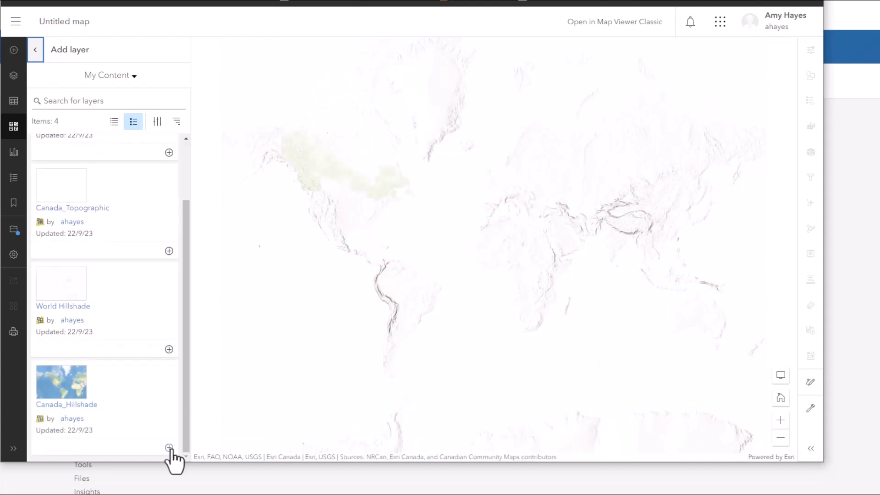
left_click(35, 52)
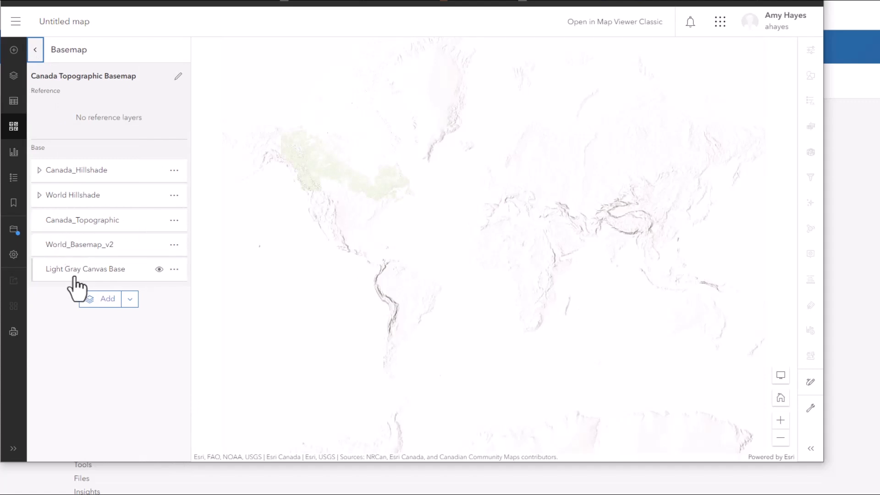
- Remove the Light Gray Canvas Base layer from the basemap
left_click(174, 269)
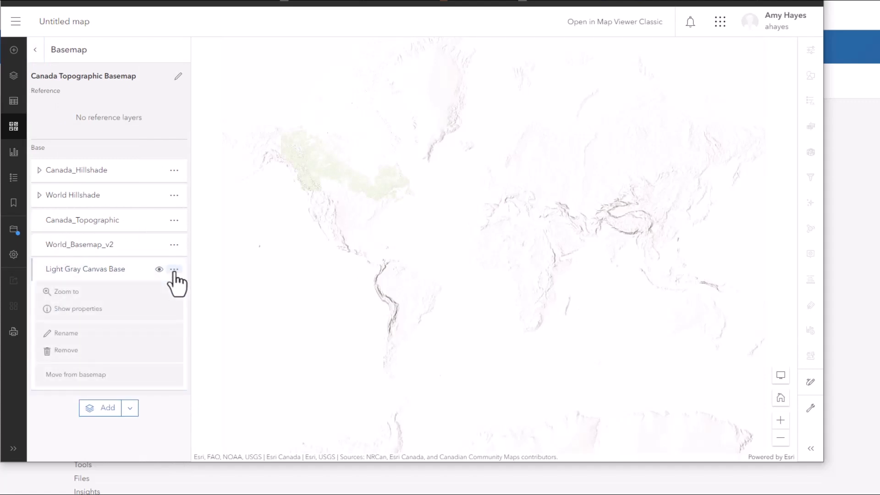
left_click(74, 351)
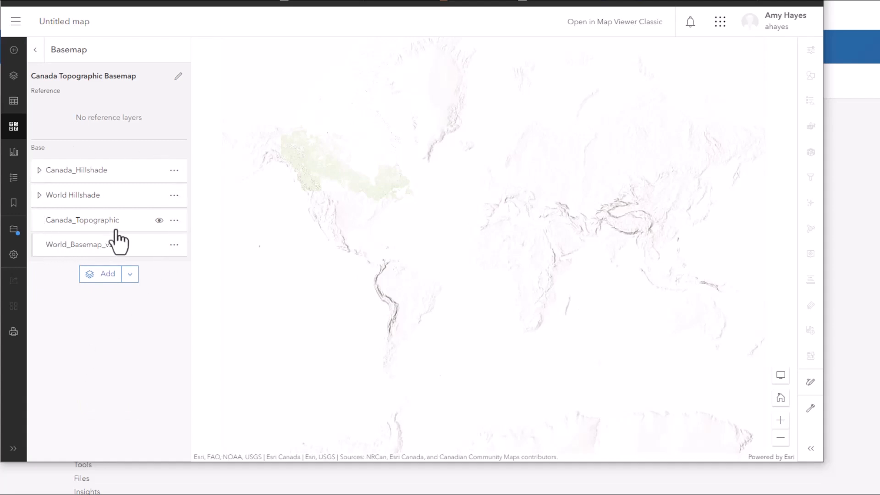
- Reorder the basemap layers to Canada_Topographic, Canada_Hillshade, World_Basemap_v2, then World Hillshade
left_click_drag(112, 221, 114, 173)
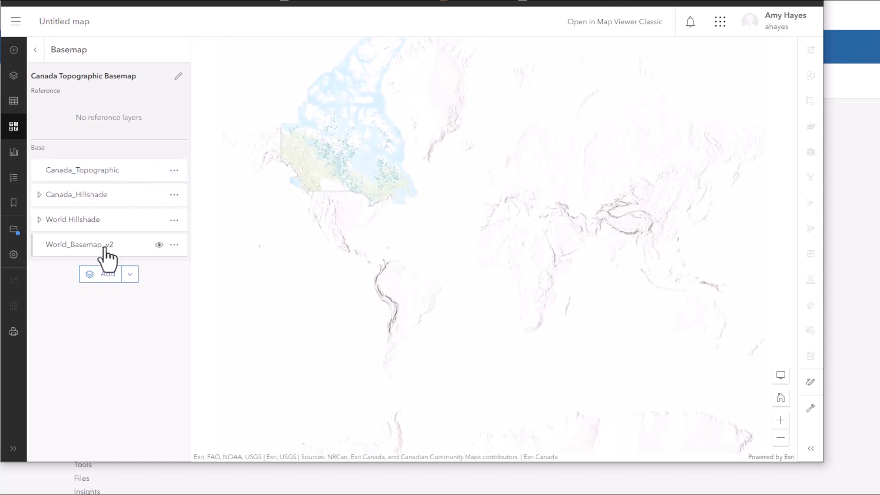
left_click_drag(108, 250, 108, 203)
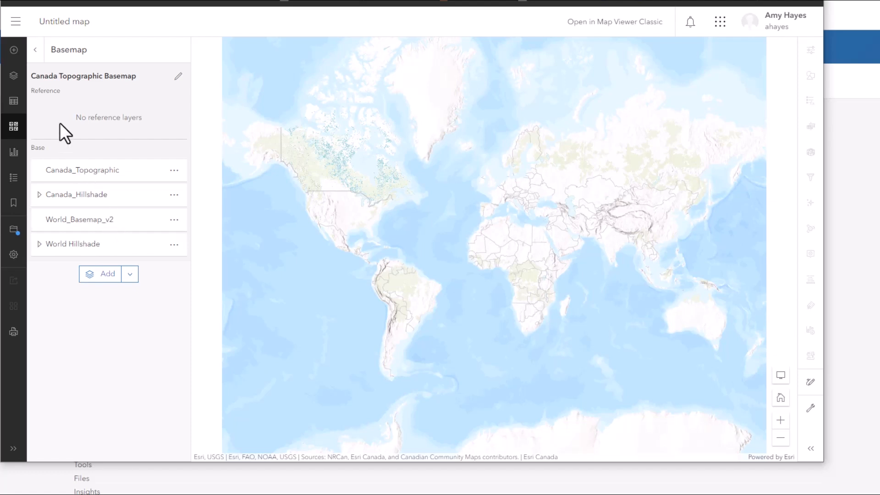
left_click(36, 50)
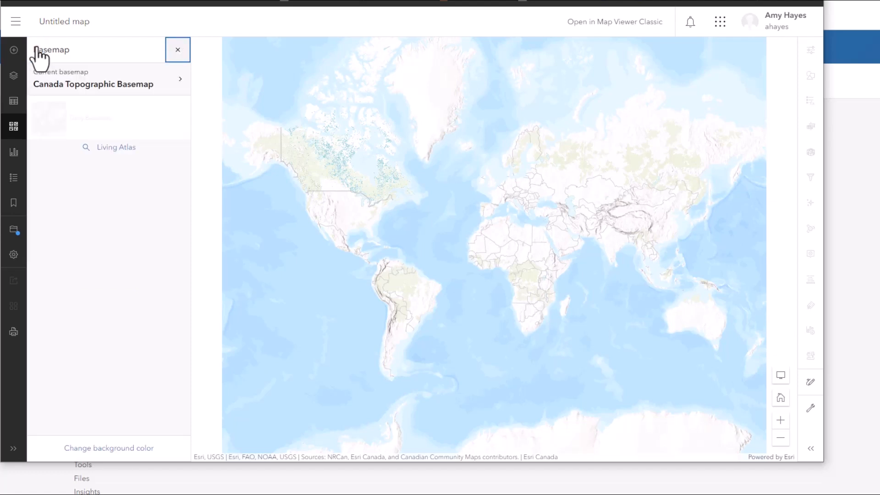
left_click(87, 88)
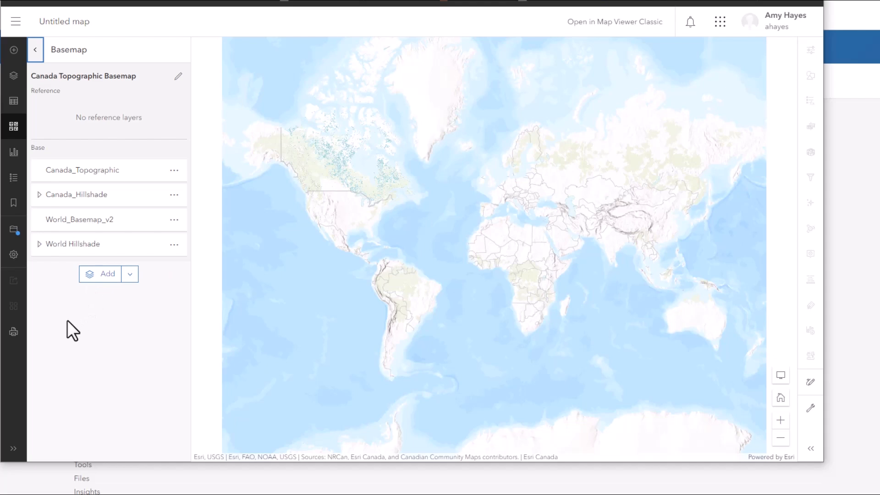
- Save the map as a new item titled Community Map of Canada - Topographic basemap
left_click(18, 230)
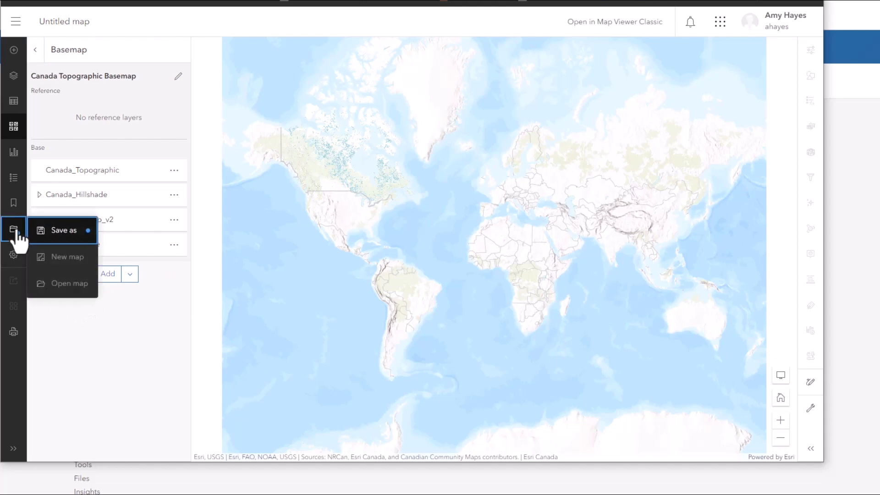
left_click(76, 233)
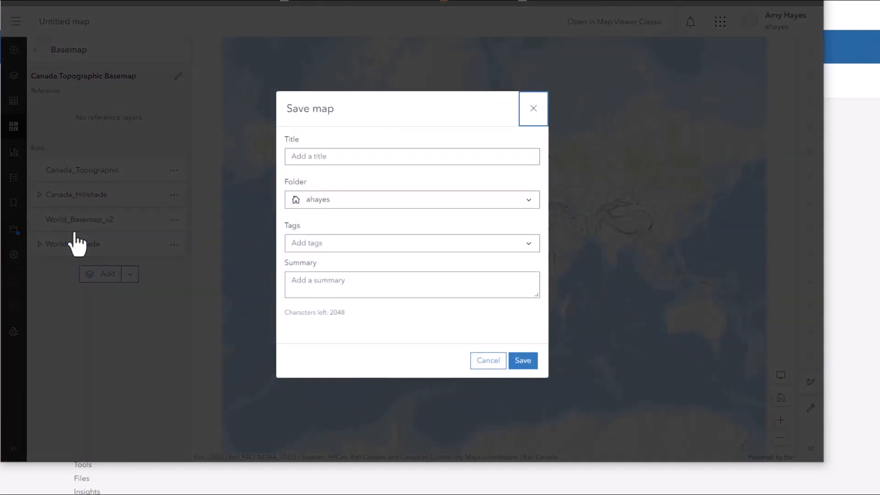
left_click(315, 158)
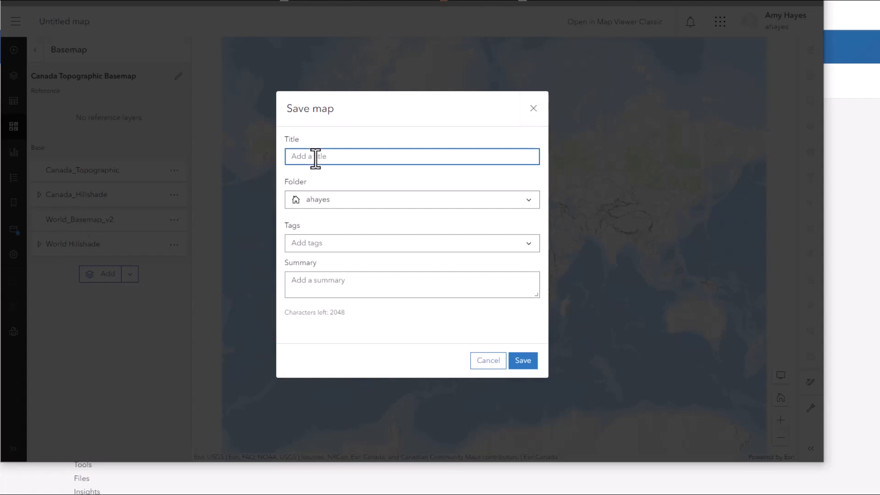
type("Community Map of Canada")
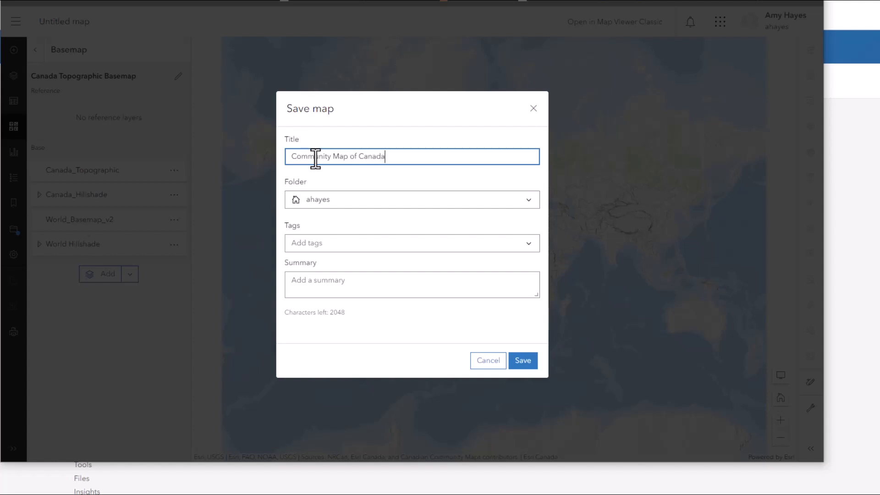
type(" - topographic basemap")
left_click(396, 158)
key("BackSpace")
type("T")
- Tag the map Community Map of Canada, basemap and topographic, and save it
left_click(394, 242)
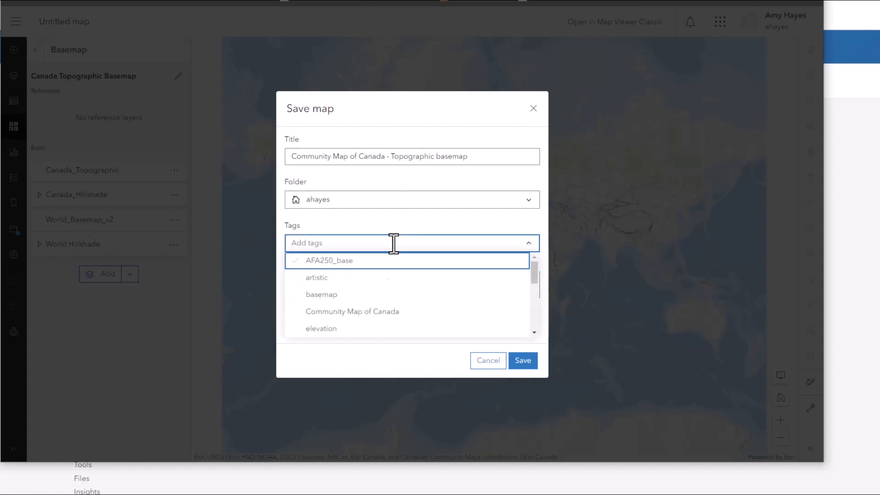
left_click(373, 312)
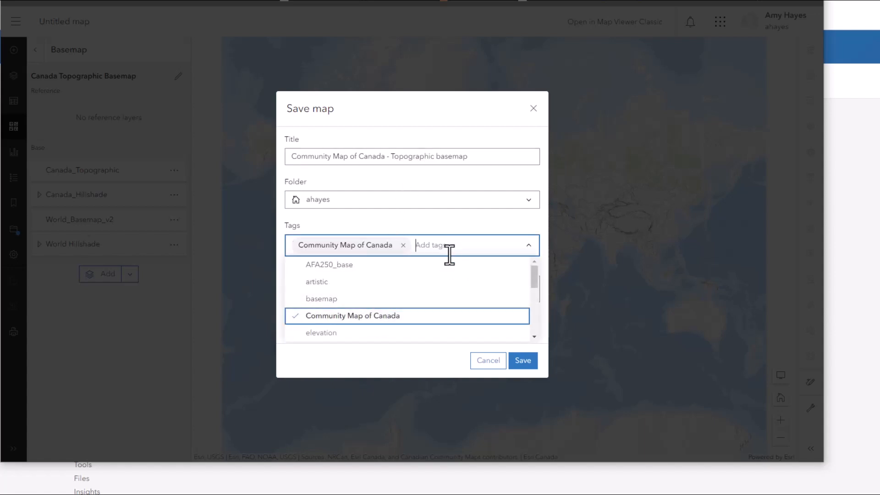
left_click(403, 299)
left_click(408, 262)
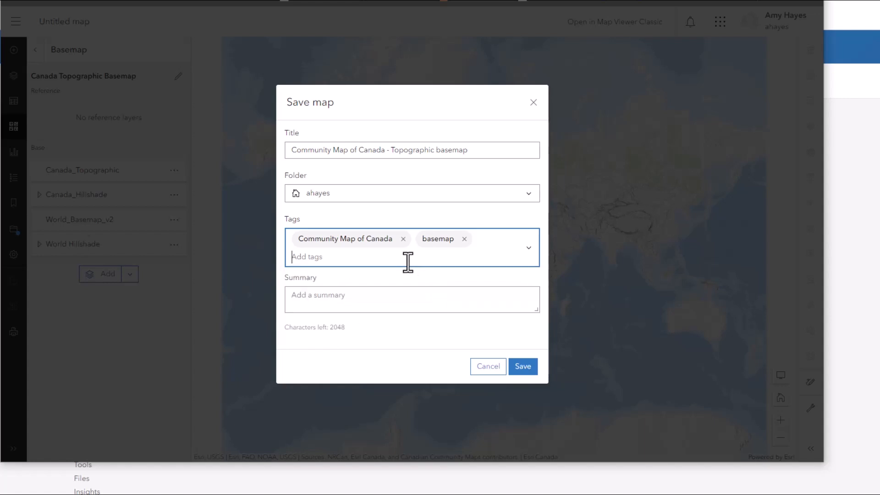
left_click(407, 262)
scroll(403, 319, "down", 5)
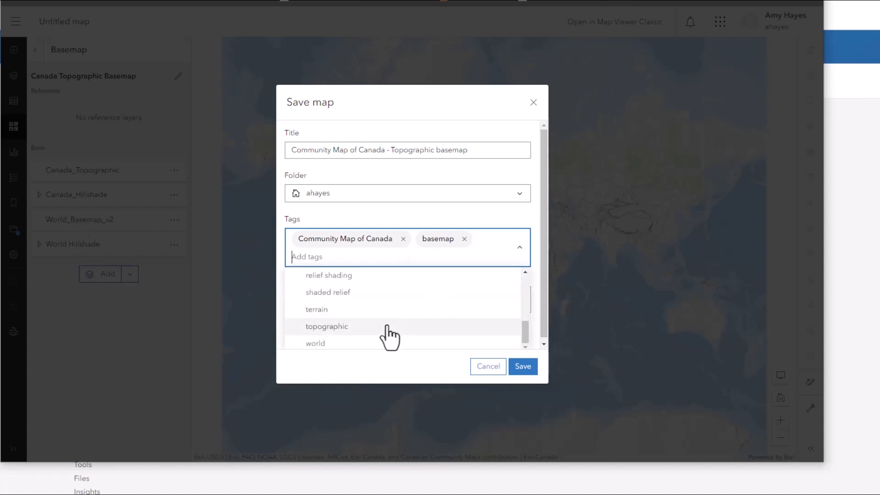
left_click(389, 326)
left_click(504, 213)
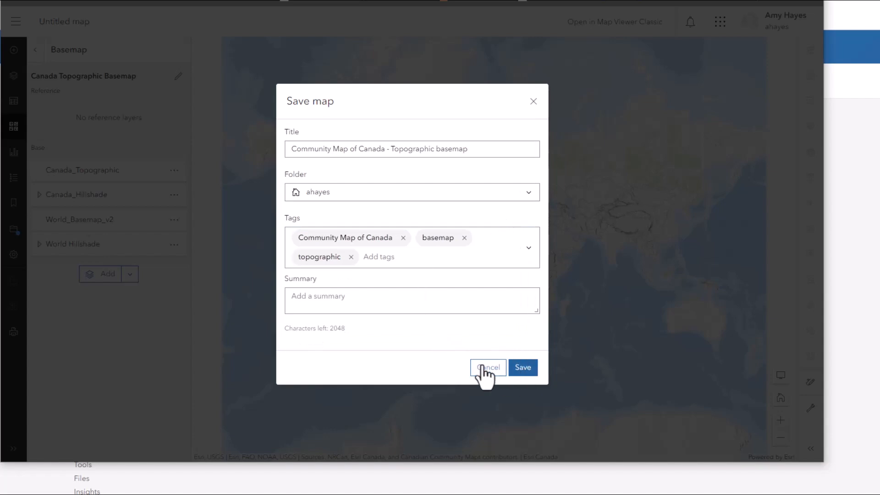
left_click(526, 371)
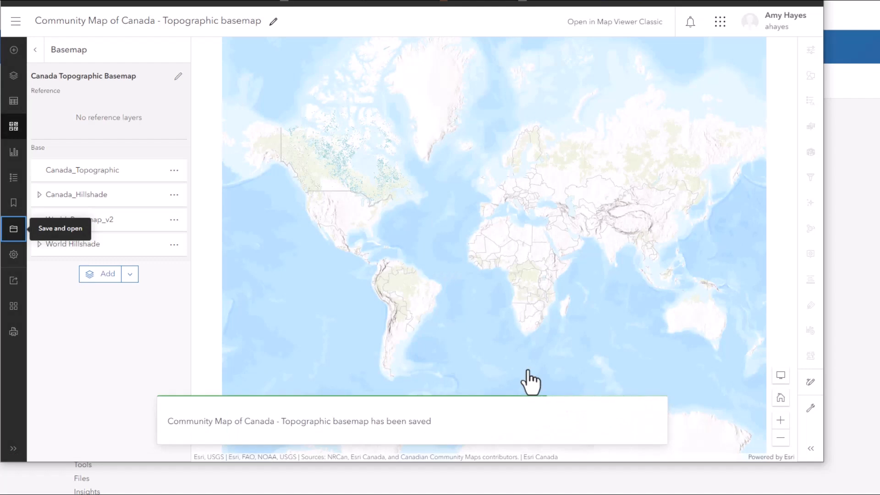
- Open the saved web map's item page from My Content and review its basemap layers
left_click(16, 21)
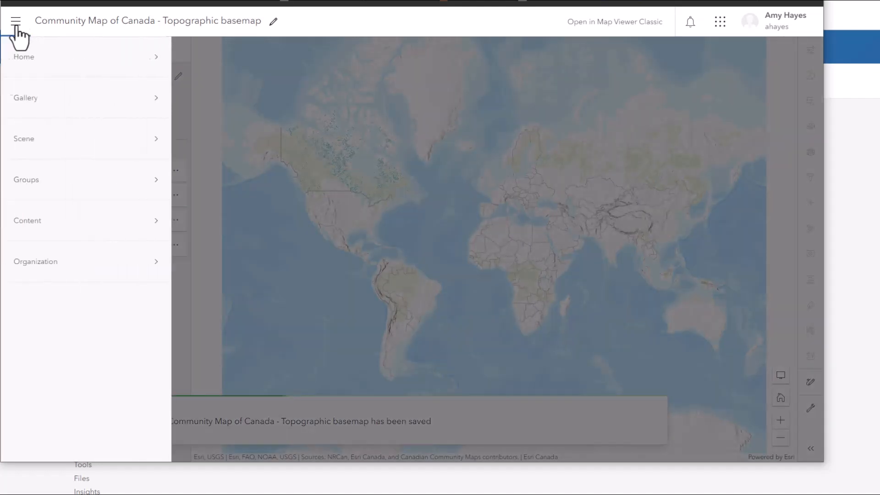
left_click(57, 229)
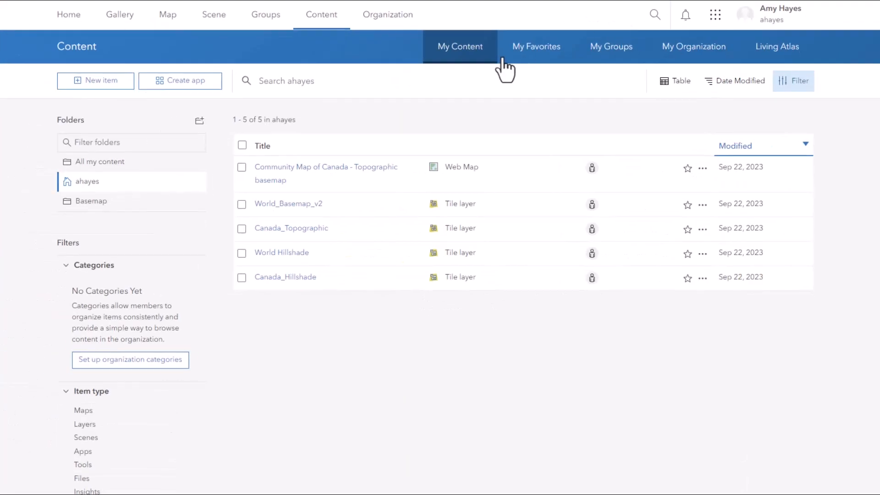
left_click(308, 169)
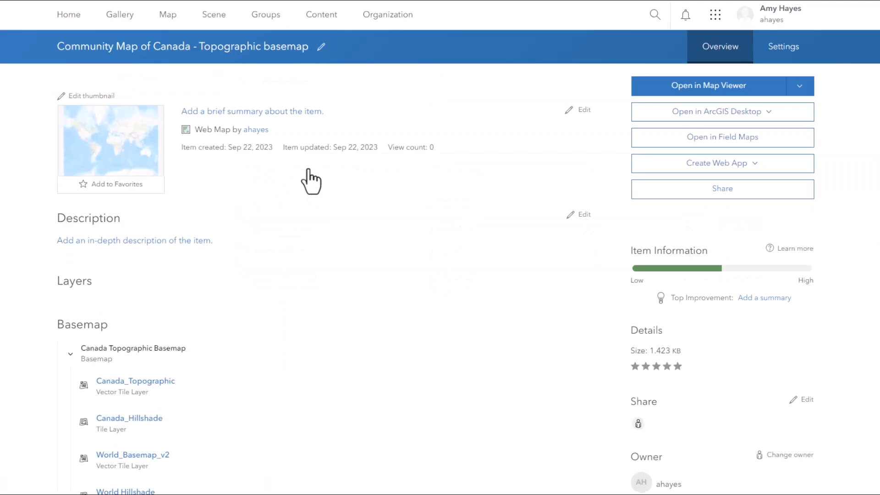
scroll(298, 188, "down", 5)
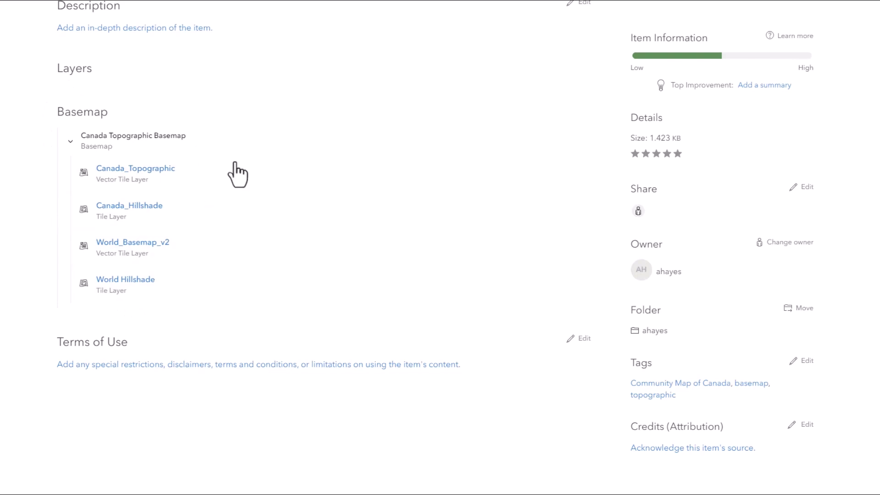
scroll(225, 168, "up", 5)
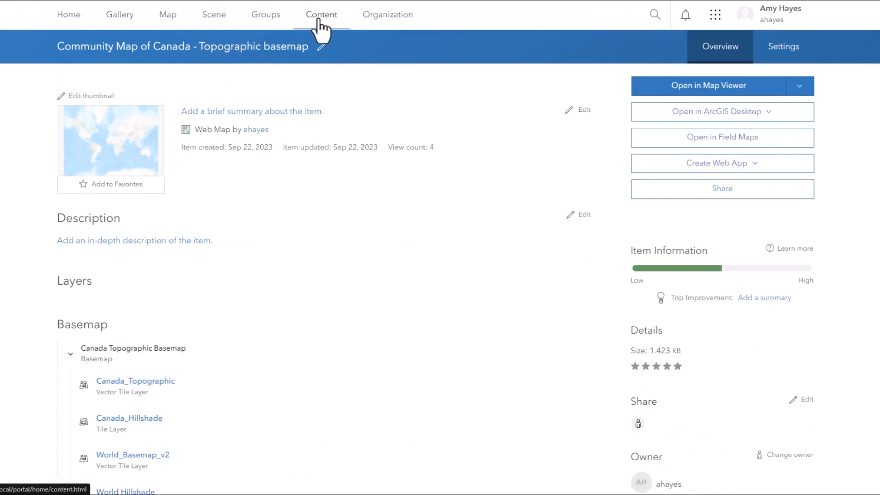
- Create a new group named Community Map of Canada basemaps
left_click(265, 16)
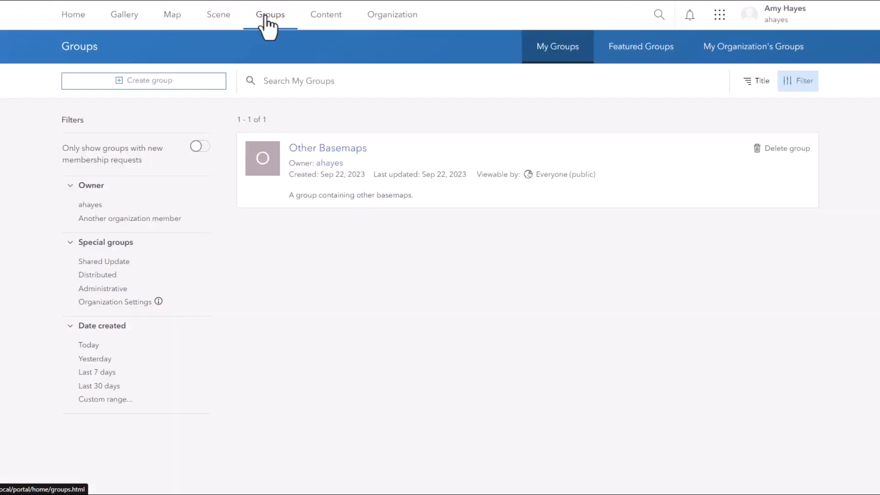
left_click(187, 84)
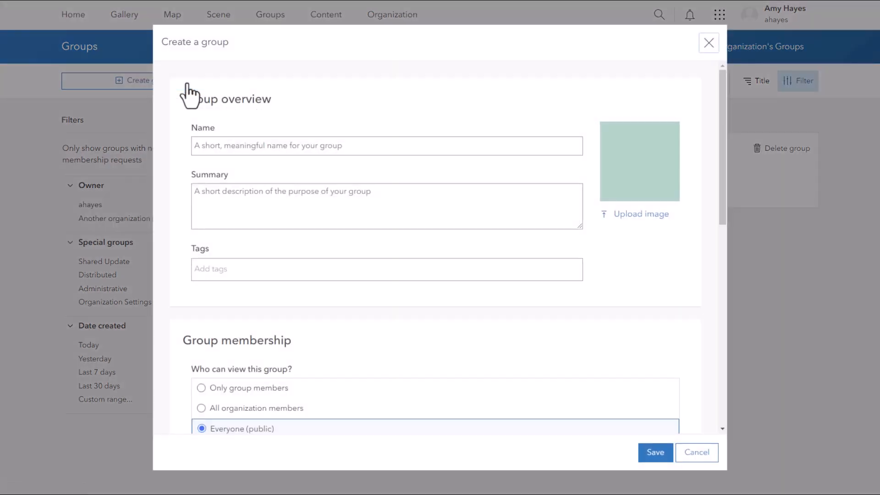
left_click(248, 139)
type("C")
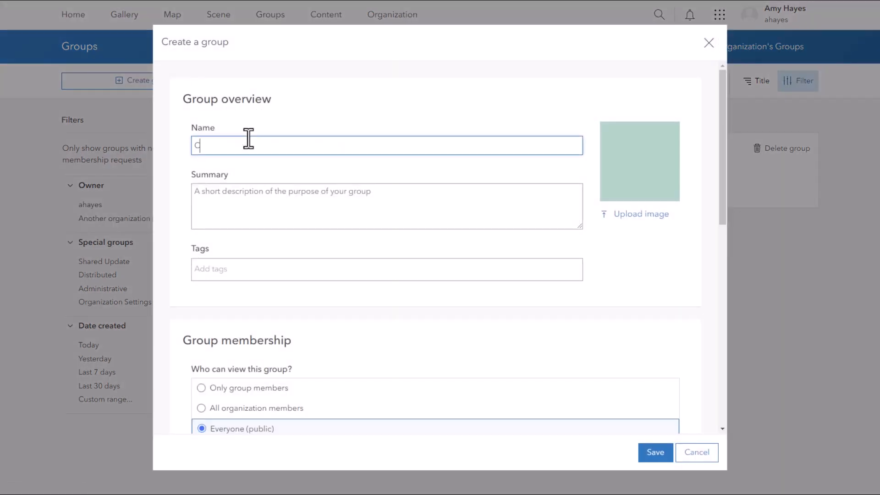
type("ommunity Map of Canada basemaps")
- Enter the group summary A group containing the Community Map of Canada basemaps
left_click(259, 214)
type("A group containing the Community Ma")
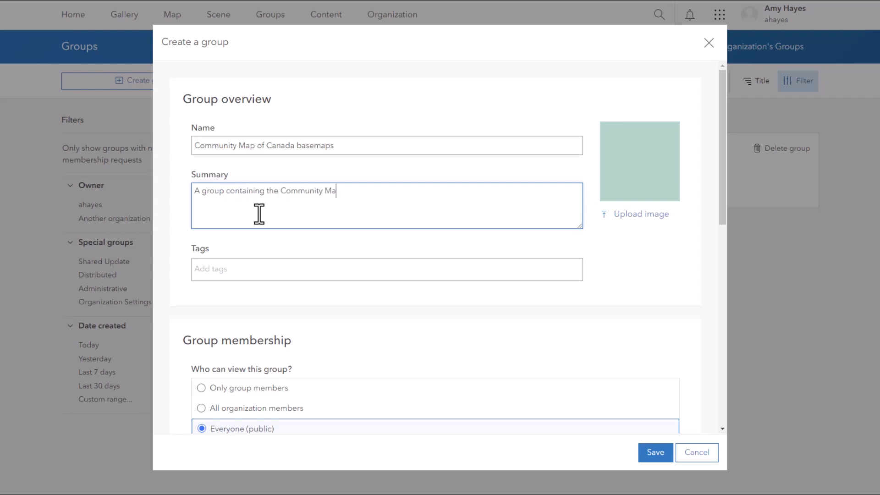
type("p of Canada basemaps.")
- Tag the group Community Map of Canada and basemap, and save it
left_click(256, 269)
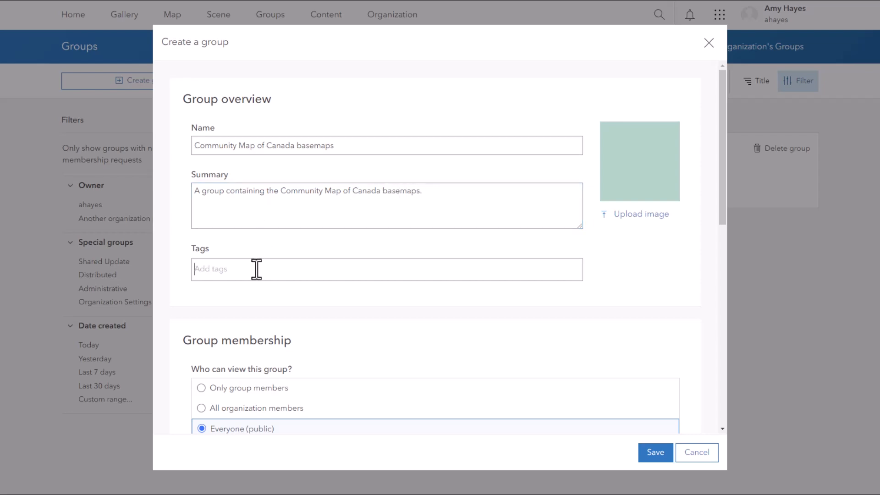
type("C")
left_click(219, 293)
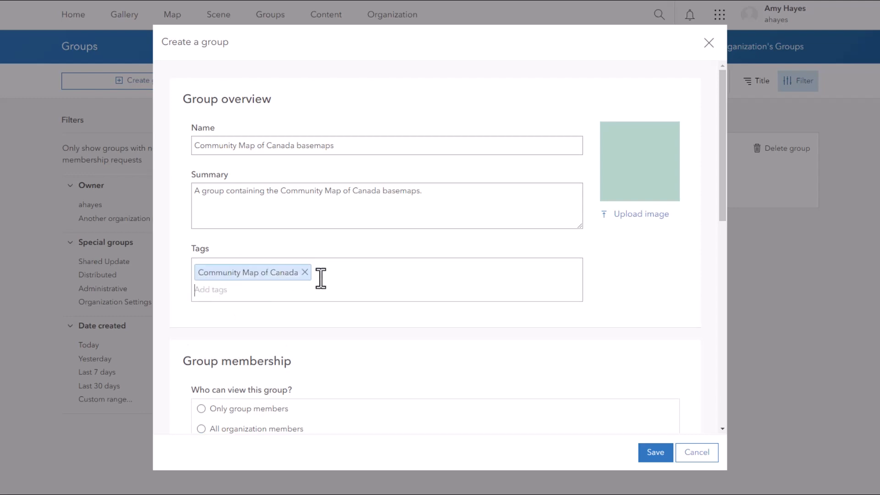
type("base")
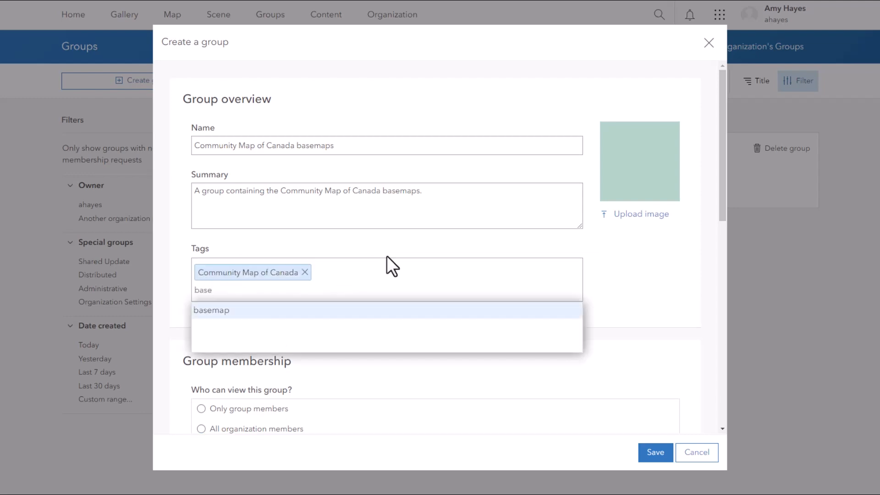
left_click(384, 310)
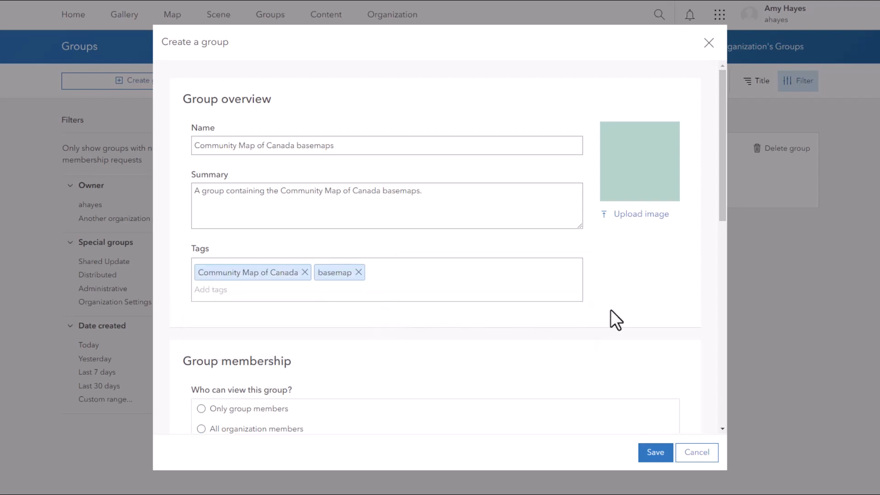
scroll(477, 309, "down", 2)
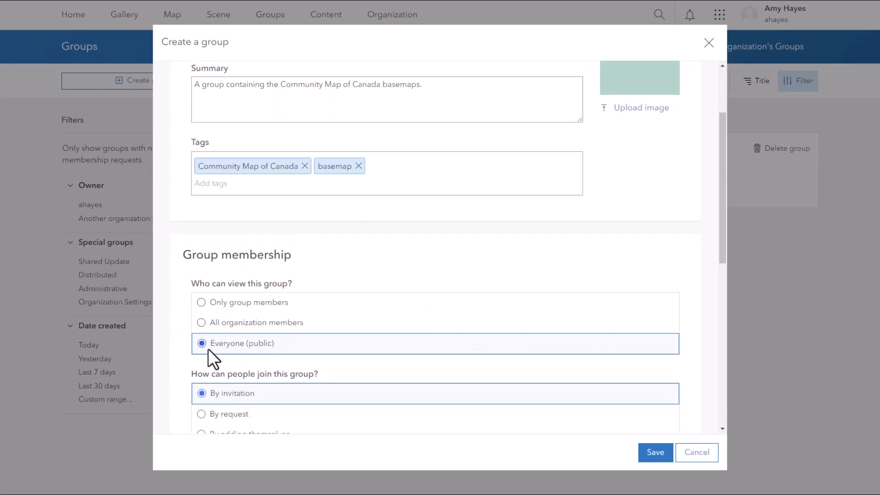
left_click(657, 454)
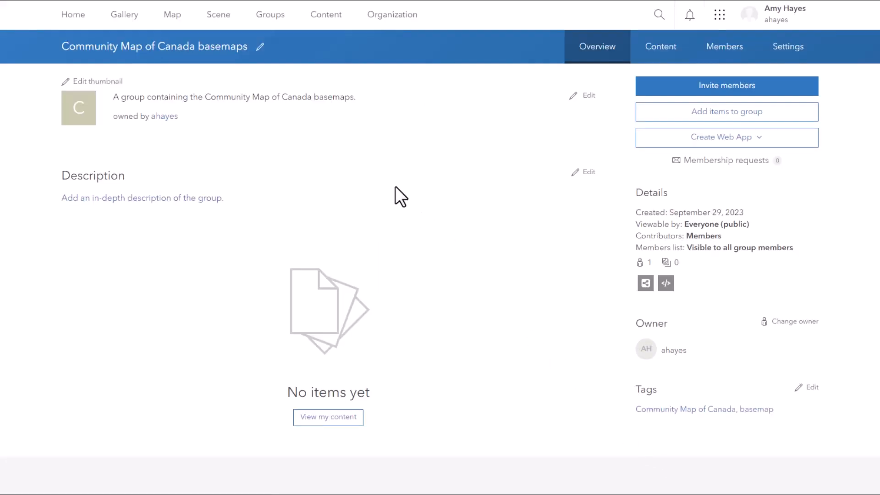
- Share the Canada_Hillshade layer with the Community Map of Canada basemaps group and save
left_click(324, 29)
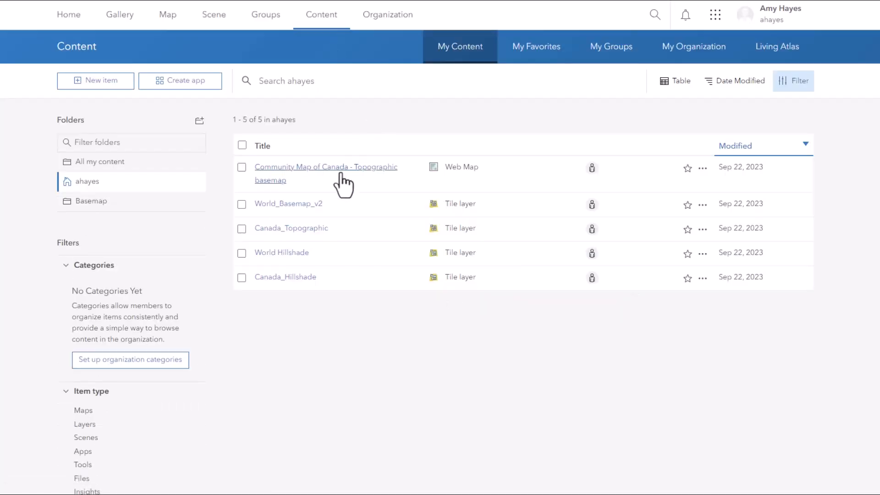
left_click(592, 278)
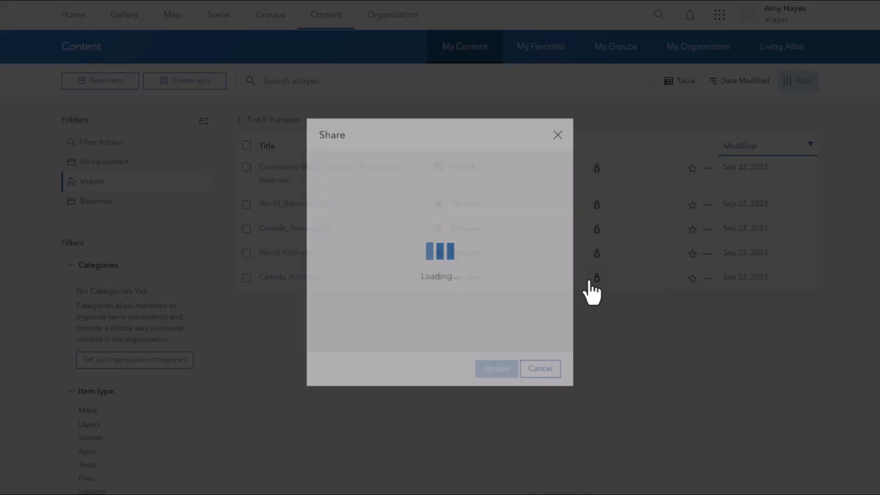
left_click(437, 262)
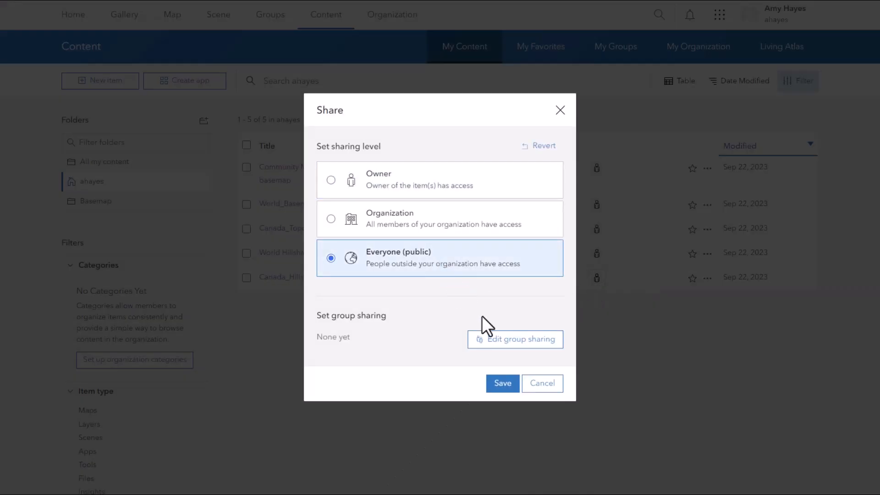
left_click(495, 343)
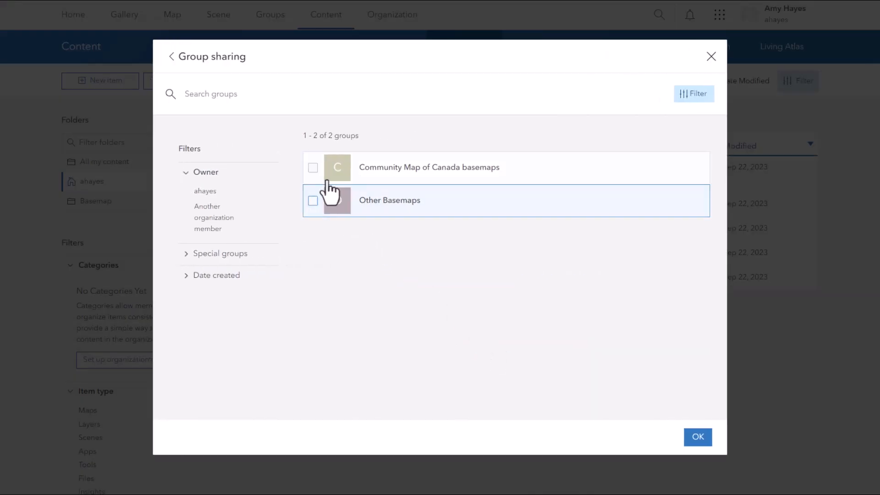
left_click(313, 168)
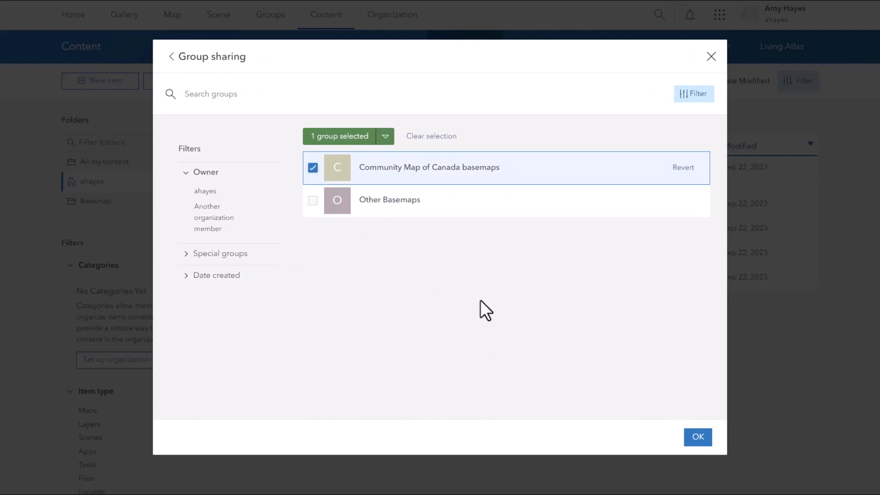
left_click(697, 436)
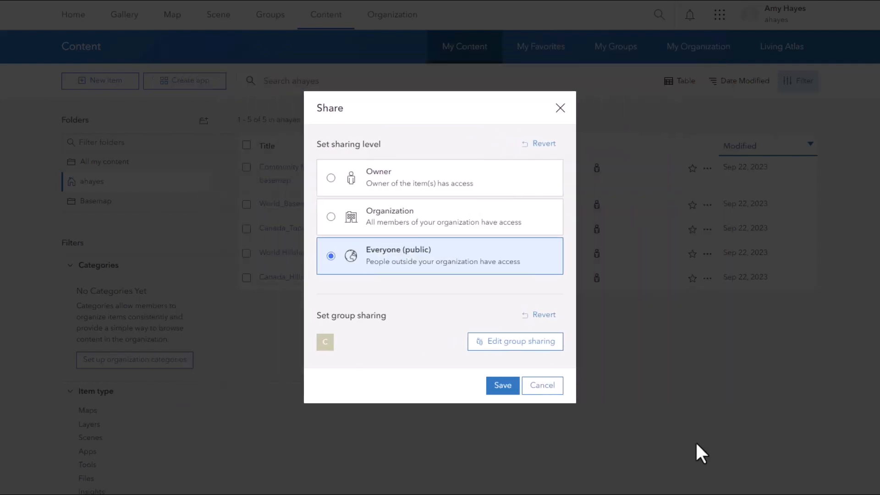
left_click(498, 388)
- Share the World Hillshade layer with the Community Map of Canada basemaps group and save
left_click(597, 275)
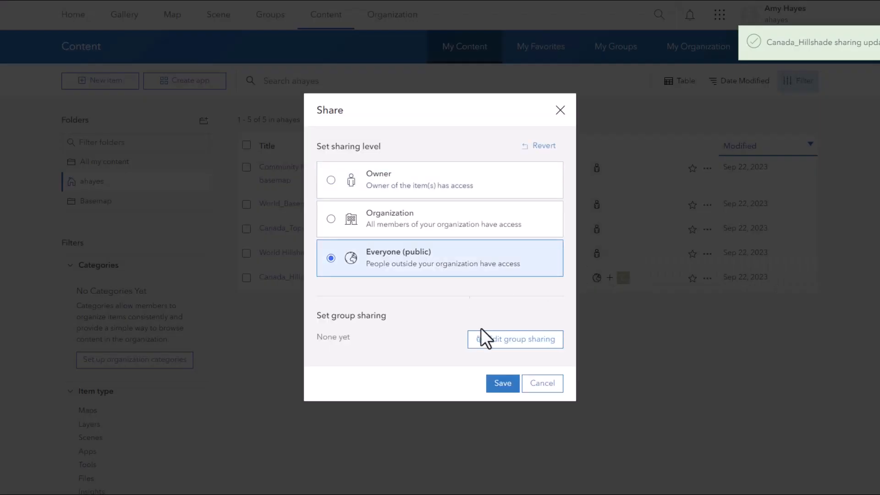
left_click(516, 340)
left_click(312, 167)
left_click(697, 437)
left_click(502, 383)
- Share the Canada_Topographic layer with Everyone (public) and with the Community Map of Canada basemaps group
left_click(596, 204)
left_click(451, 257)
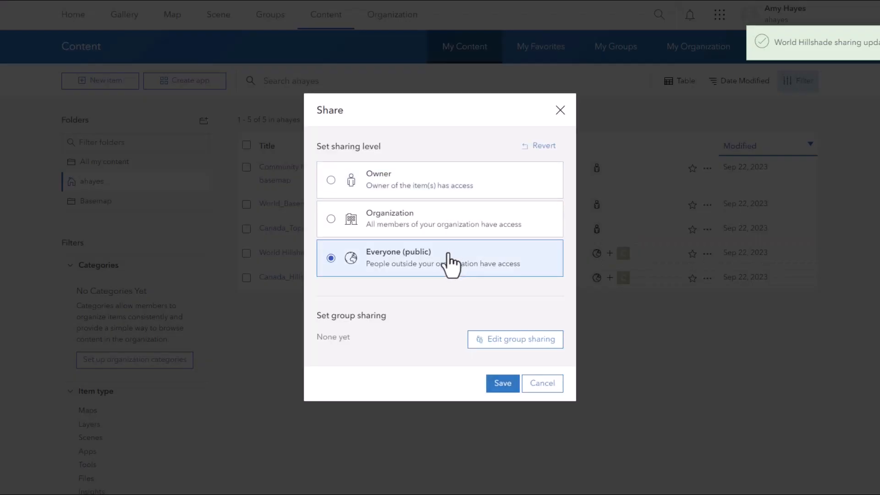
left_click(515, 340)
left_click(311, 167)
left_click(695, 437)
left_click(503, 383)
- Share the World_Basemap_v2 layer publicly and with the Community Map of Canada basemaps group
left_click(596, 204)
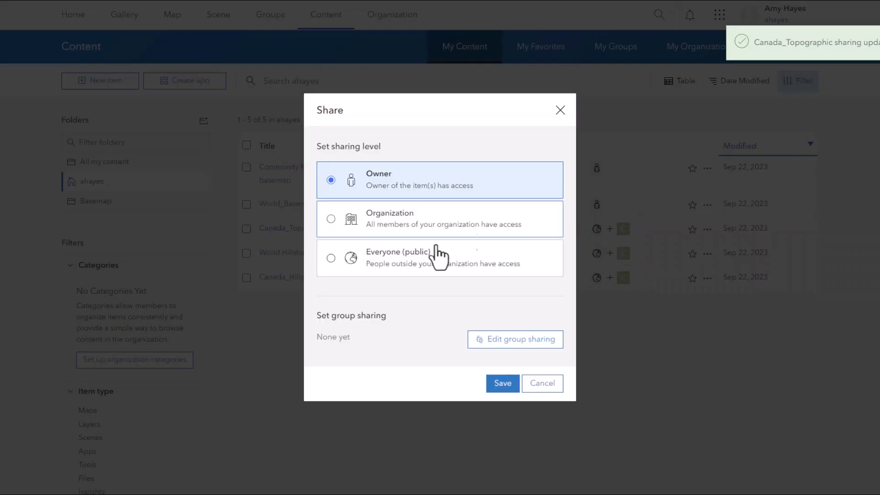
left_click(515, 339)
left_click(311, 167)
left_click(695, 436)
left_click(503, 383)
- Share the Community Map of Canada - Topographic basemap web map with Everyone (public) and the Community Map of Canada basemaps group
left_click(596, 168)
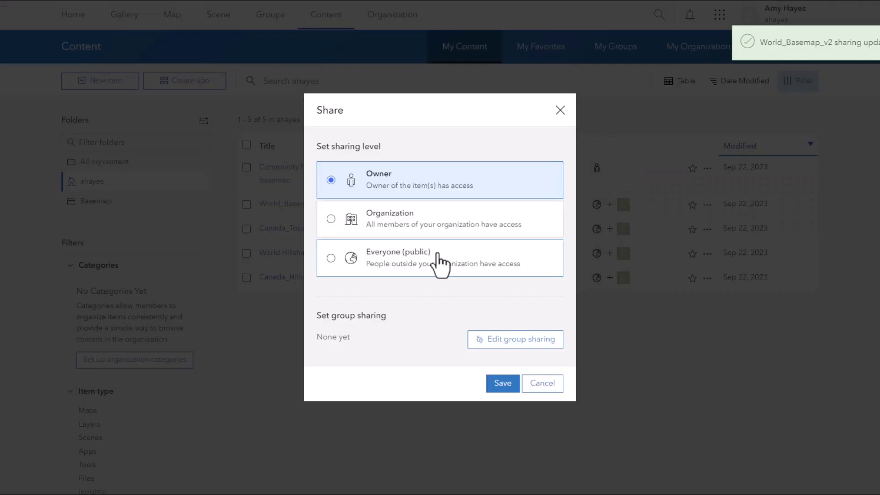
left_click(471, 255)
left_click(479, 339)
left_click(313, 167)
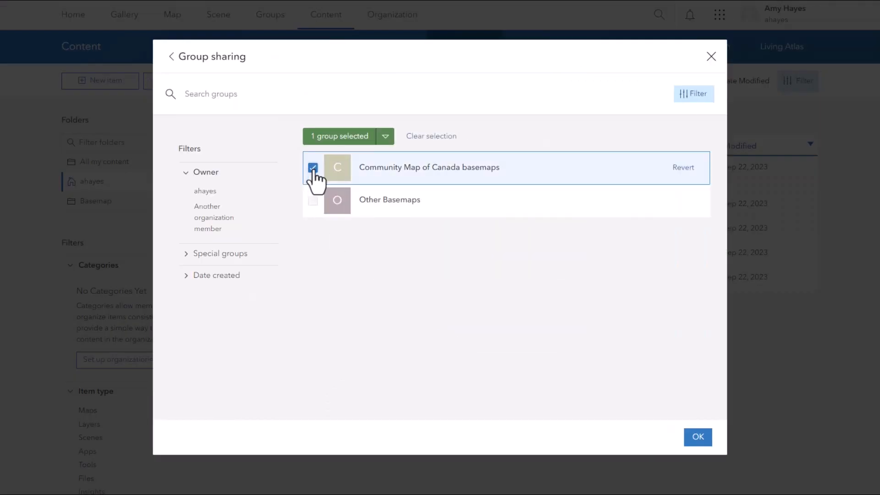
left_click(697, 439)
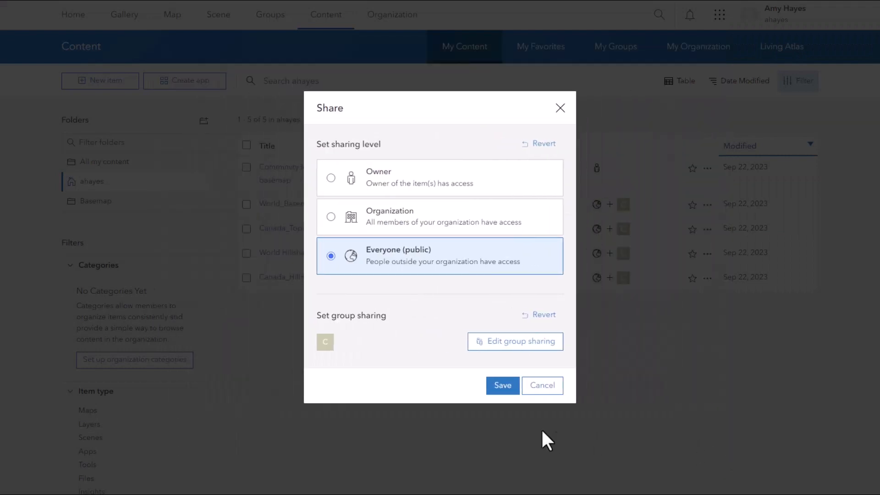
left_click(503, 386)
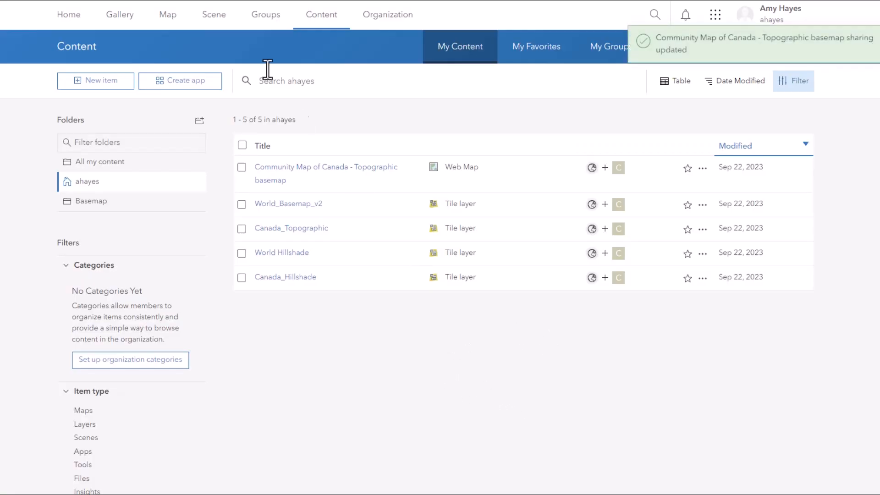
- Open the Community Map of Canada basemaps group and review its shared content
left_click(255, 16)
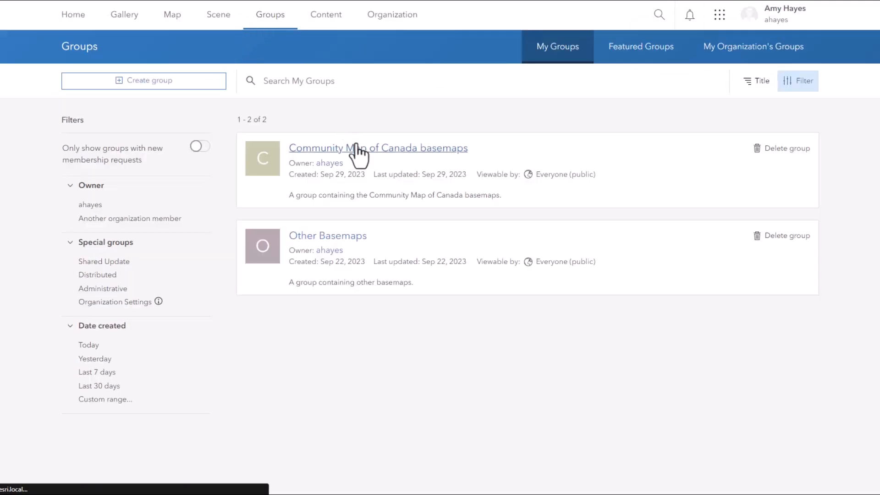
left_click(358, 151)
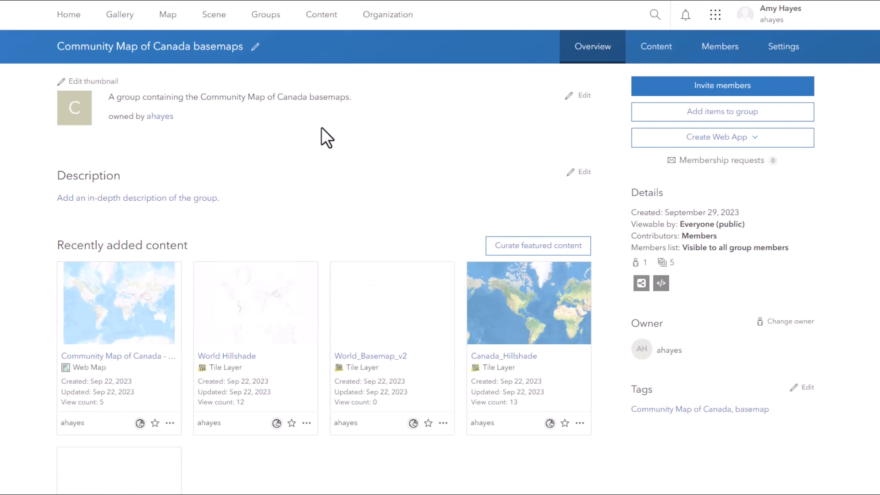
scroll(321, 128, "down", 2)
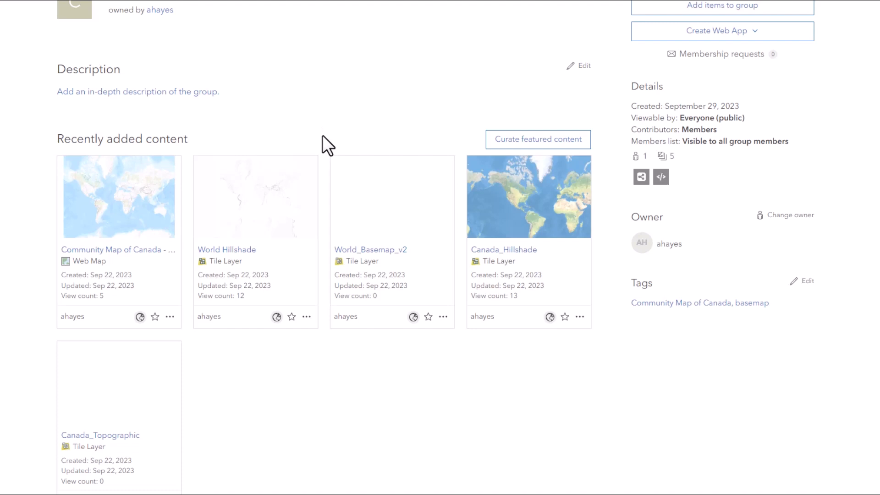
scroll(323, 136, "up", 2)
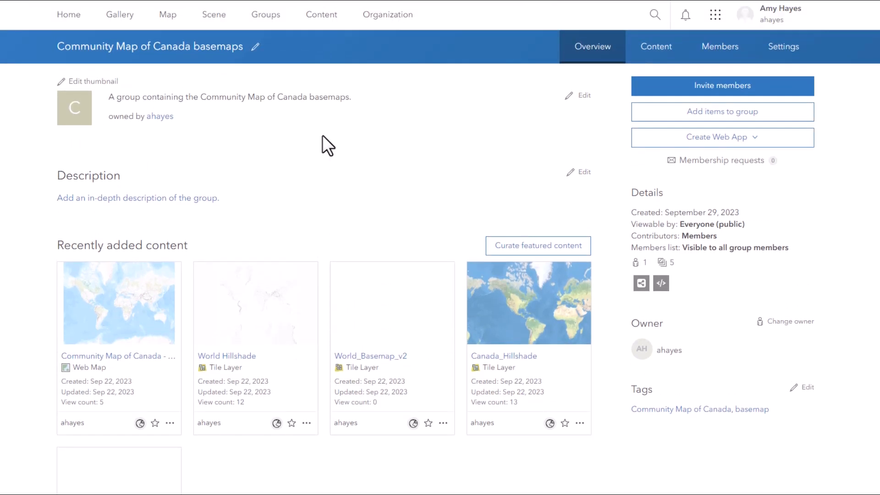
- Set the organization's basemap gallery group to Community Map of Canada basemaps in the Map settings
left_click(383, 23)
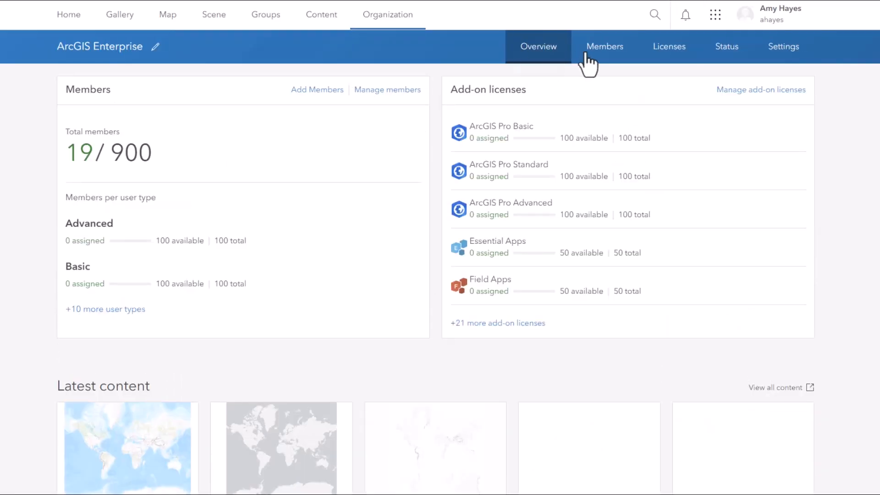
left_click(784, 68)
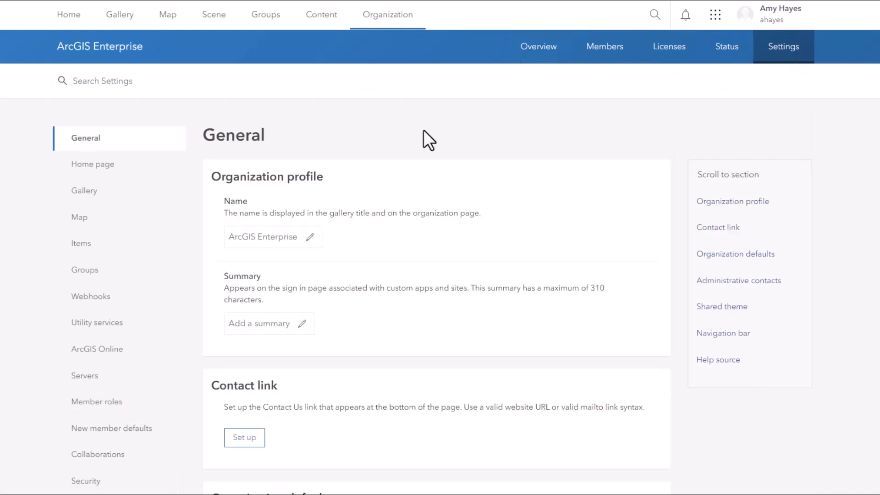
left_click(79, 217)
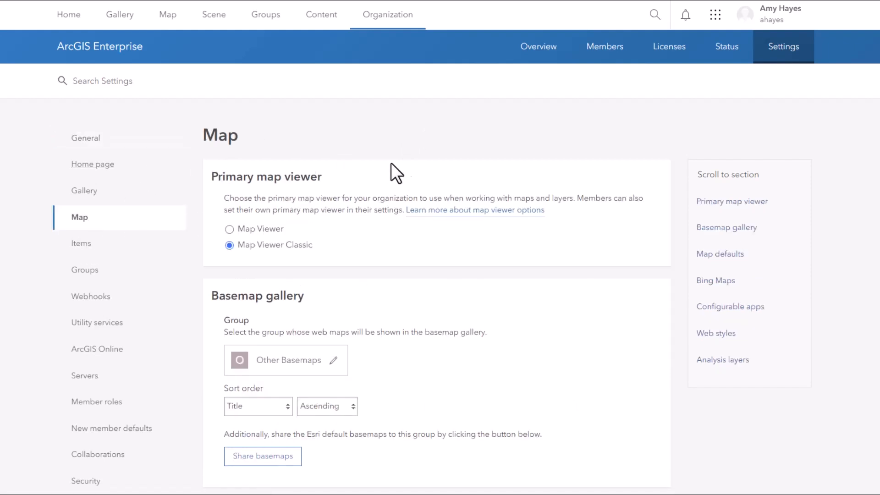
scroll(520, 165, "down", 6)
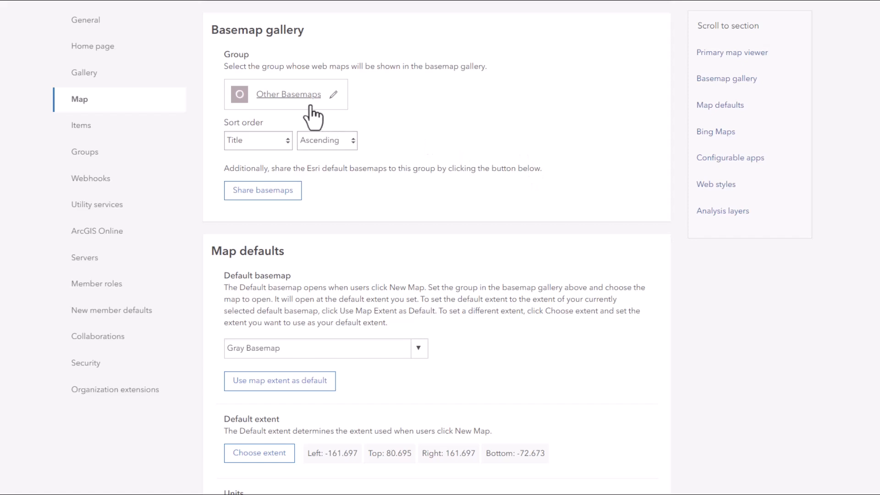
left_click(328, 97)
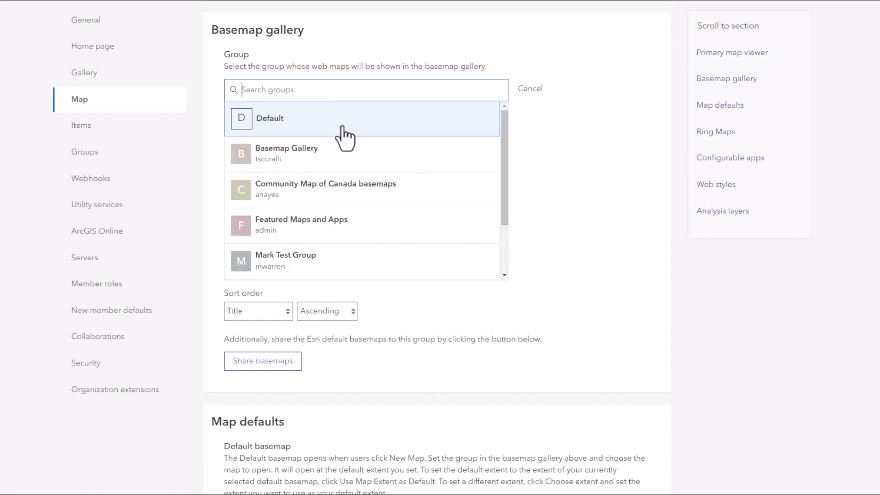
left_click(316, 202)
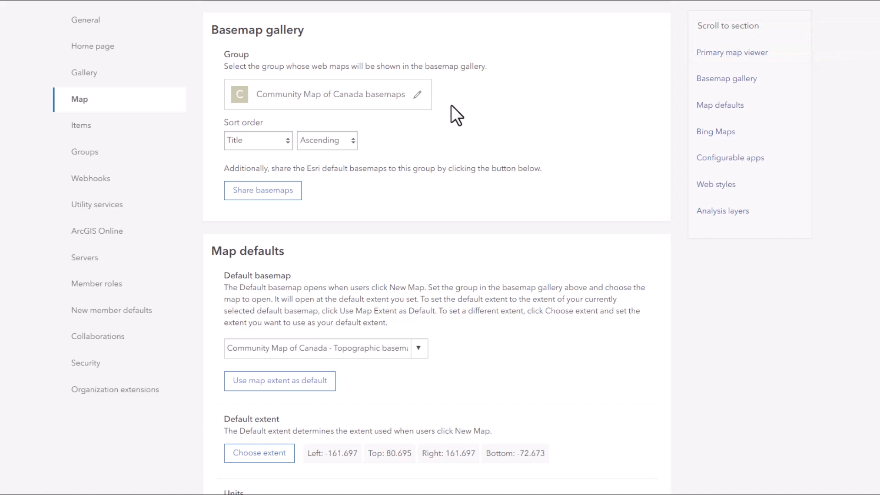
- Choose Community Map of Canada - Topographic basemap as the organization's default basemap
scroll(451, 105, "down", 4)
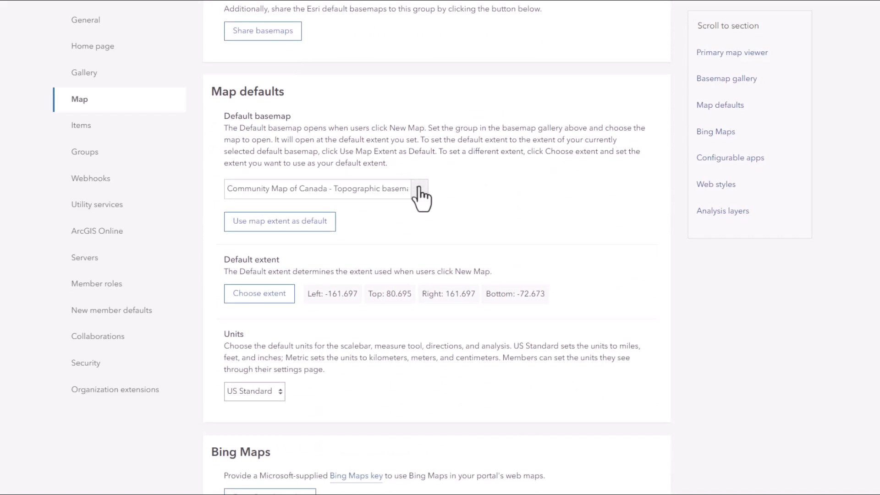
left_click(419, 192)
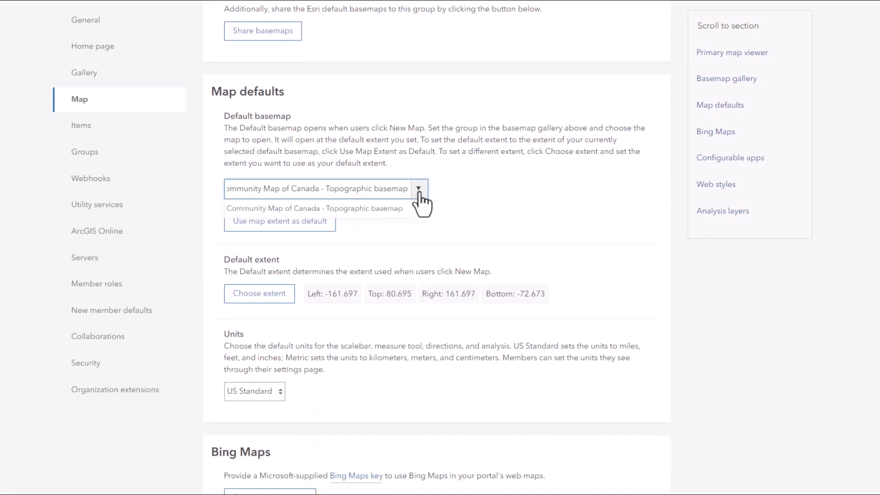
left_click(364, 210)
left_click(473, 186)
scroll(449, 198, "up", 5)
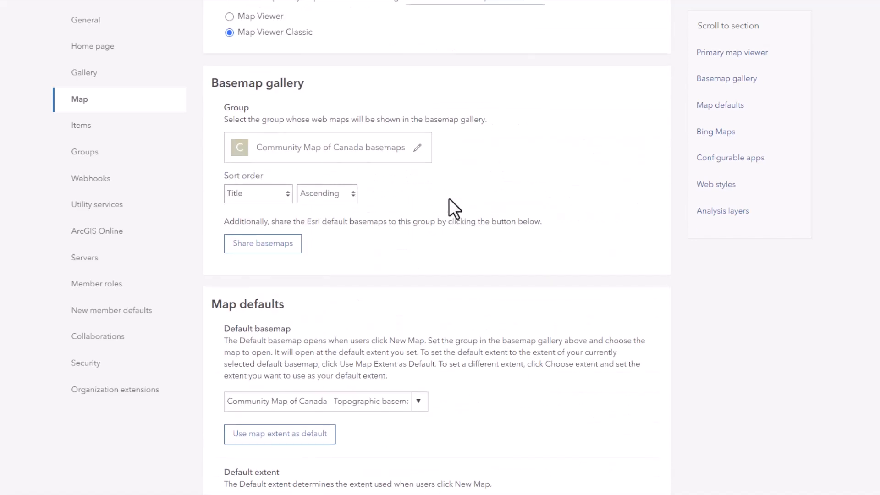
scroll(449, 199, "up", 5)
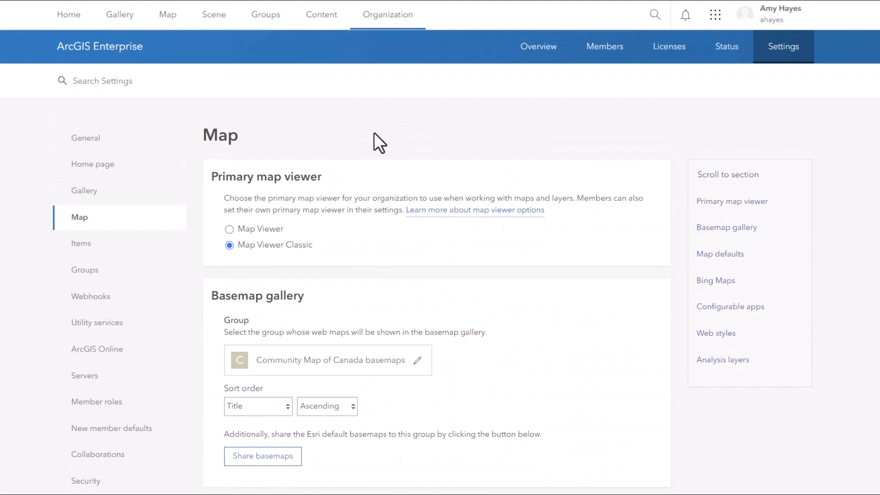
- Open a new map and check which basemap it uses in the basemap gallery
right_click(185, 26)
left_click(186, 27)
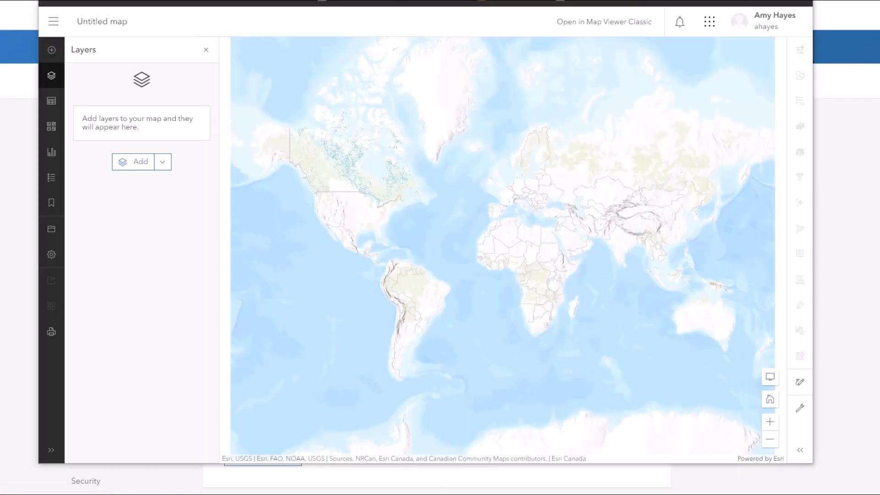
left_click(51, 127)
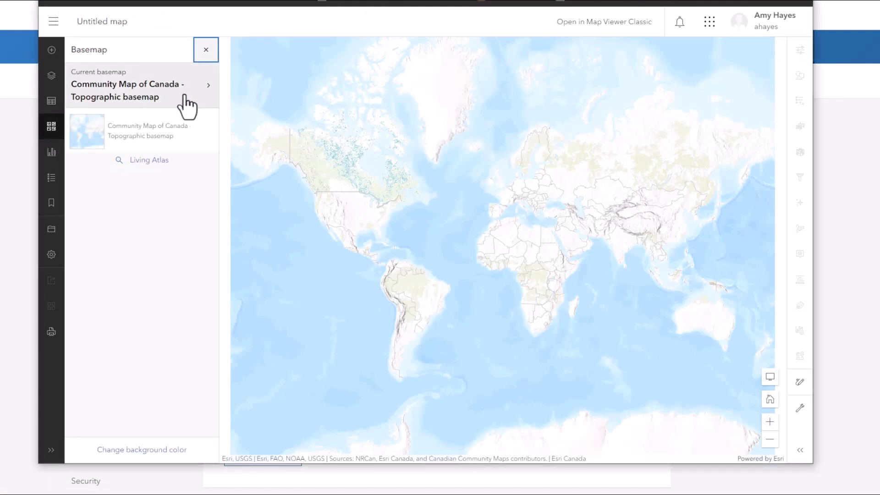